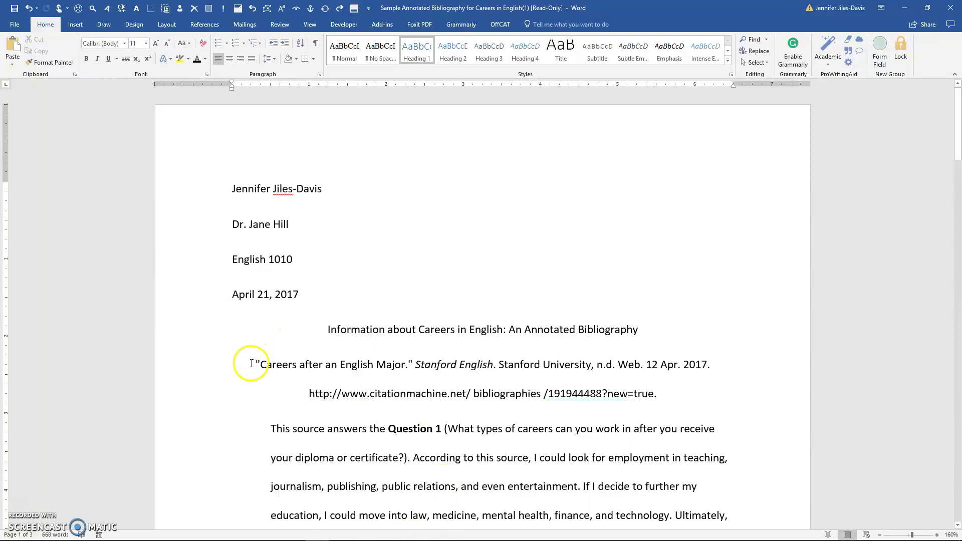
Clear all formatting from the first citation and annotation and set them in Calibri.
mouse_move(254, 365)
left_mouse_down()
mouse_move(738, 428)
mouse_move(758, 538)
mouse_move(726, 539)
mouse_move(629, 404)
mouse_move(619, 524)
mouse_move(631, 539)
mouse_move(667, 365)
left_mouse_up()
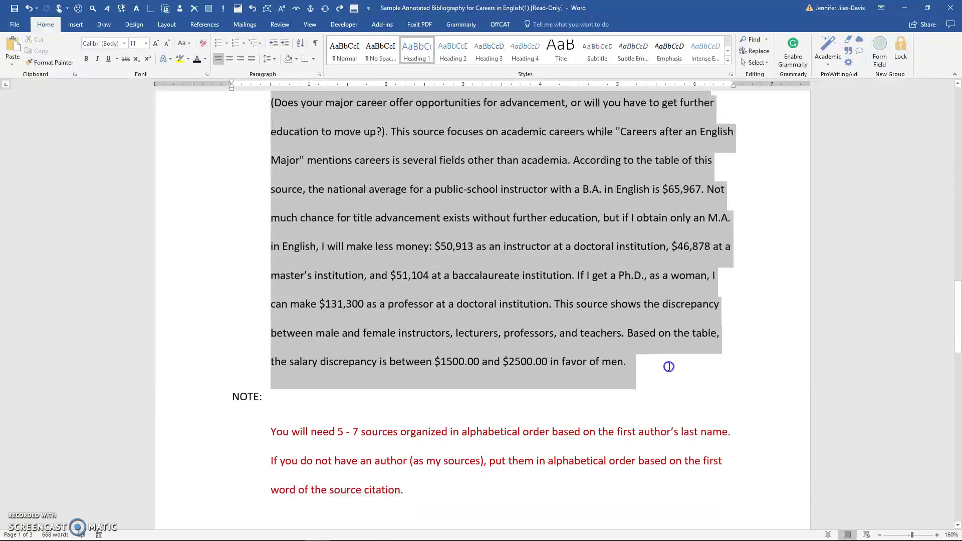
left_click(203, 43)
scroll(540, 349, "up", 15)
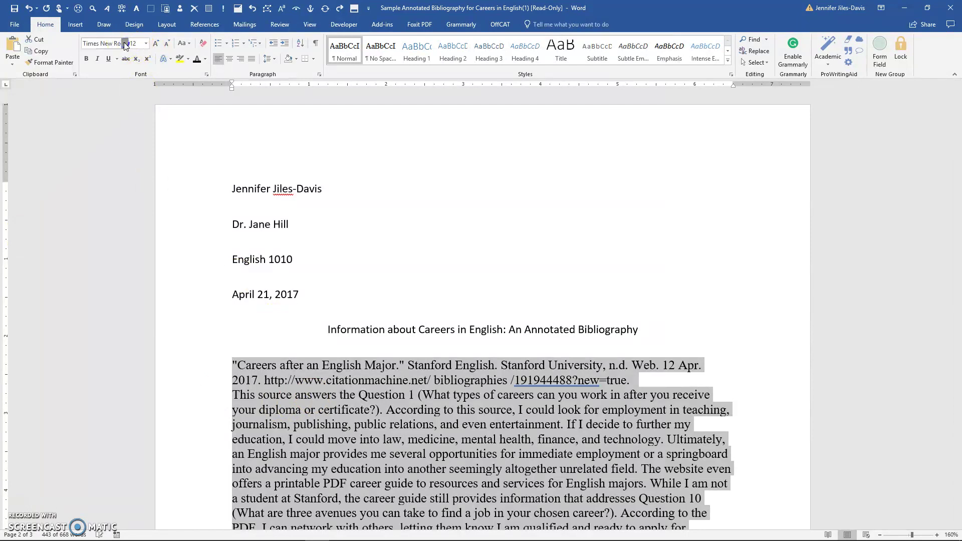
left_click(124, 43)
left_click(104, 79)
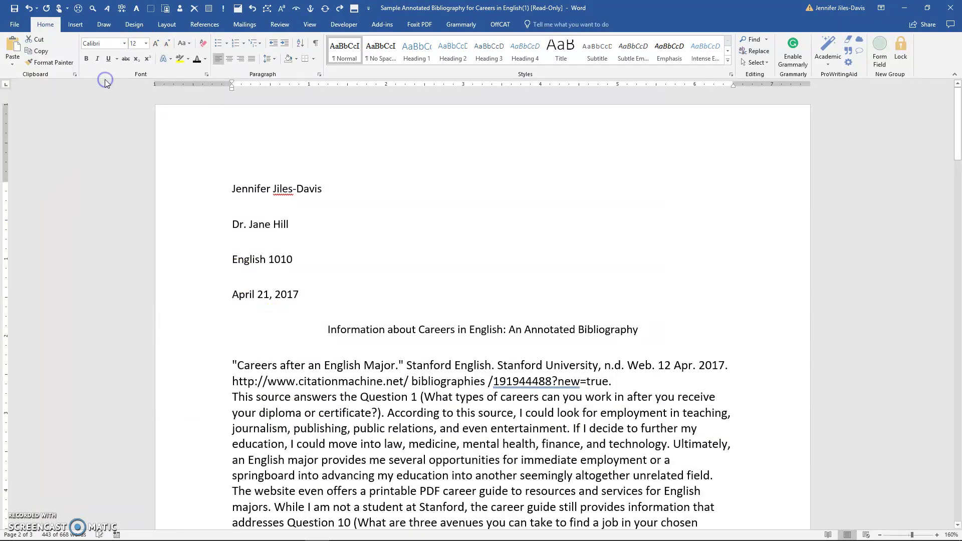
Set the selected paragraphs to double line spacing with 6 pt after each.
left_click(319, 74)
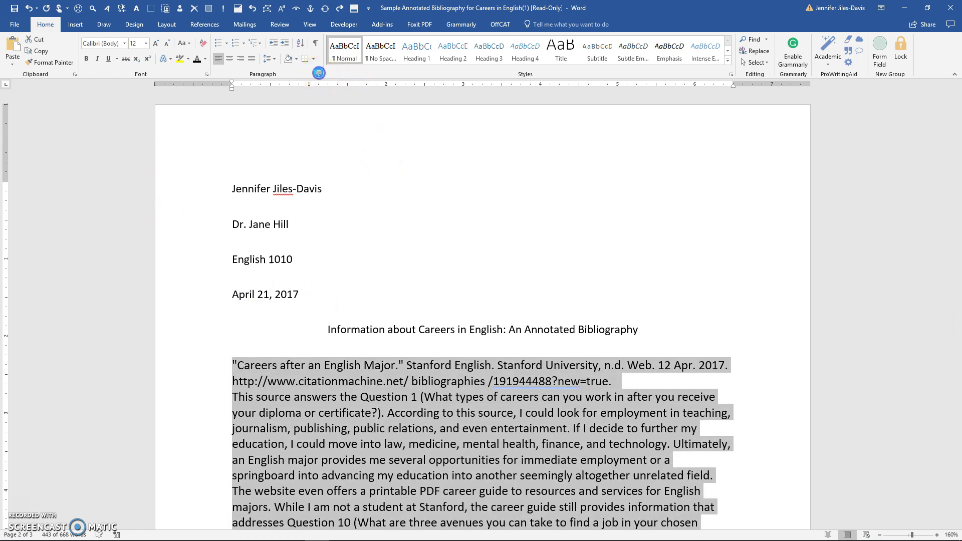
left_click(526, 201)
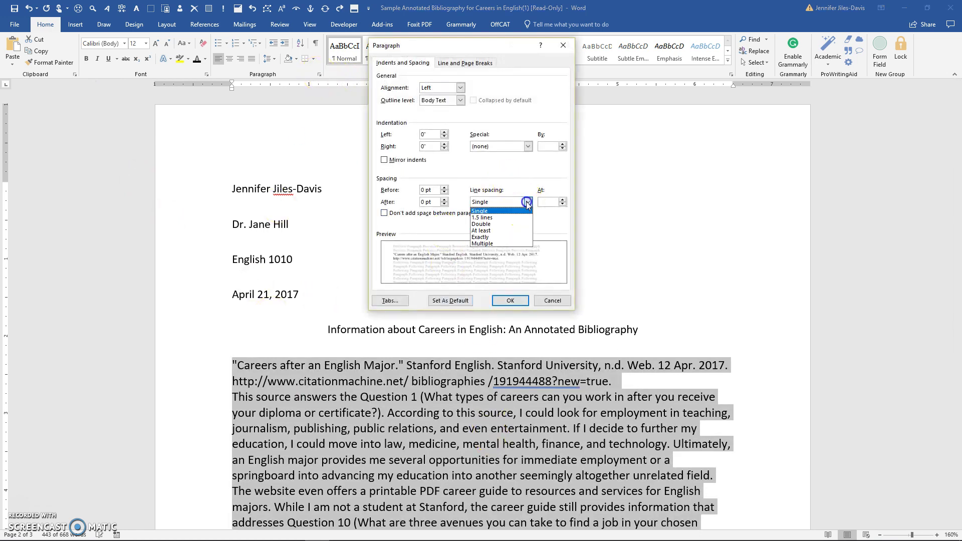
left_click(481, 224)
left_click(443, 199)
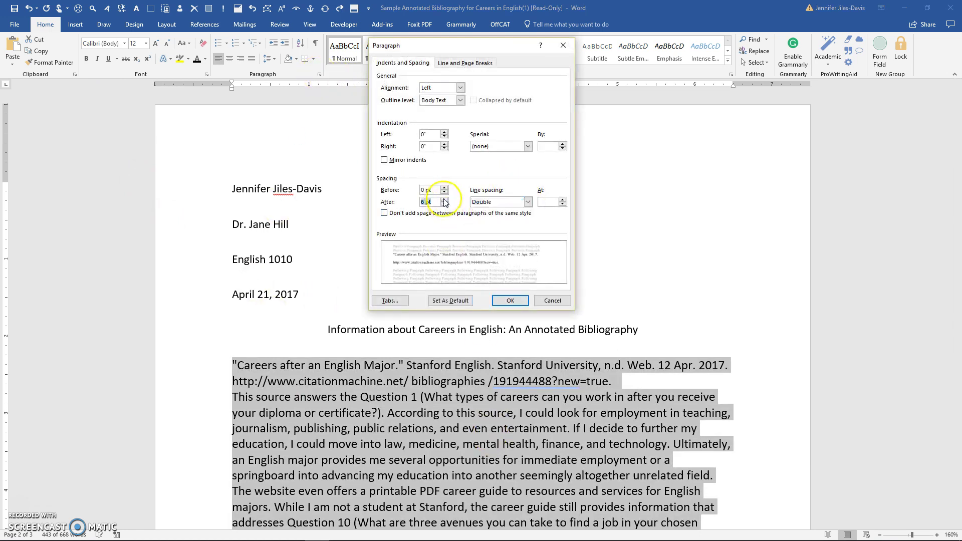
left_click(503, 301)
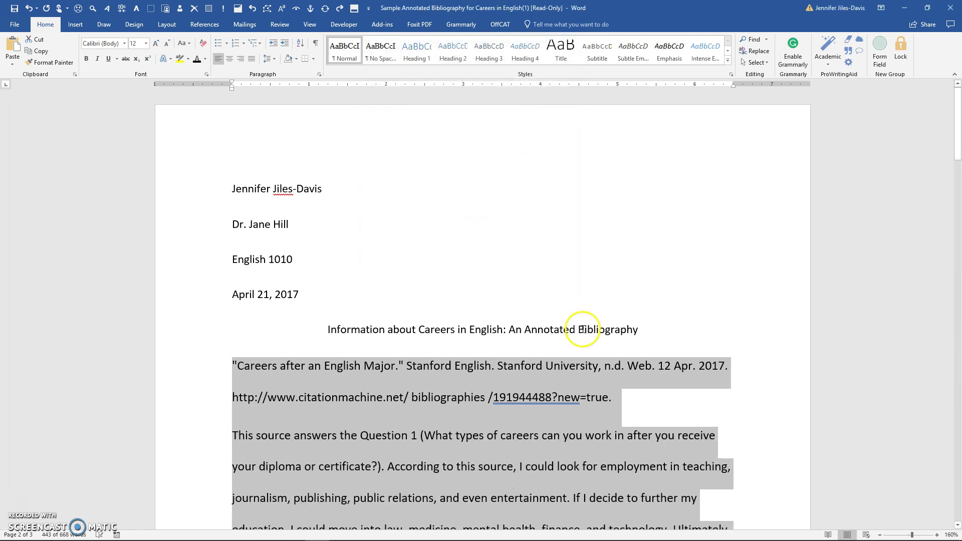
left_click(650, 381)
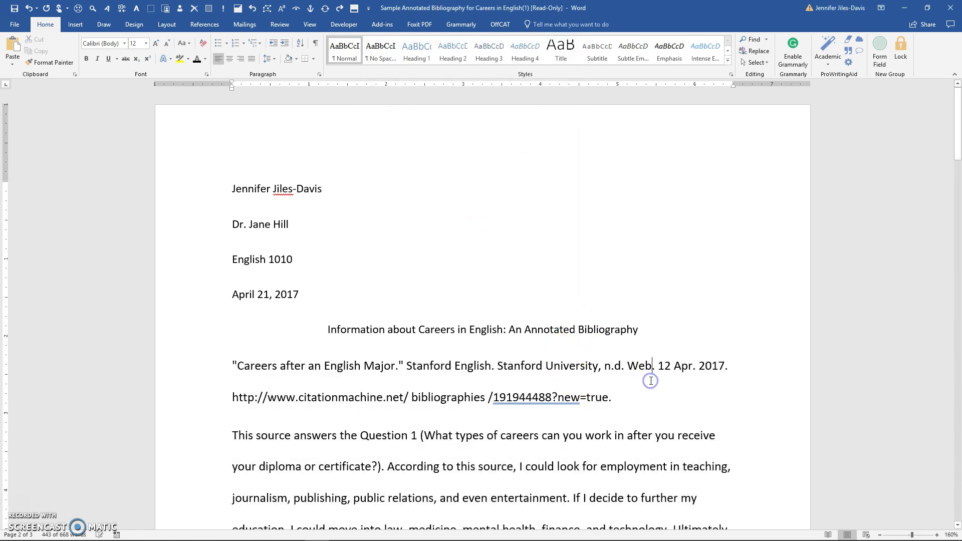
scroll(649, 380, "down", 2)
scroll(649, 379, "up", 2)
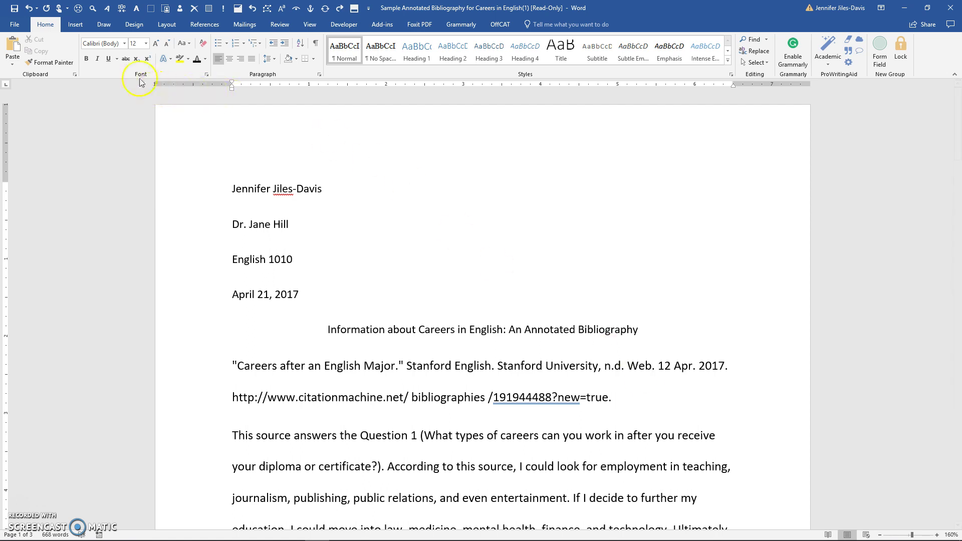
Insert a Plain Number 3 page number at the top right of the header.
left_click(76, 24)
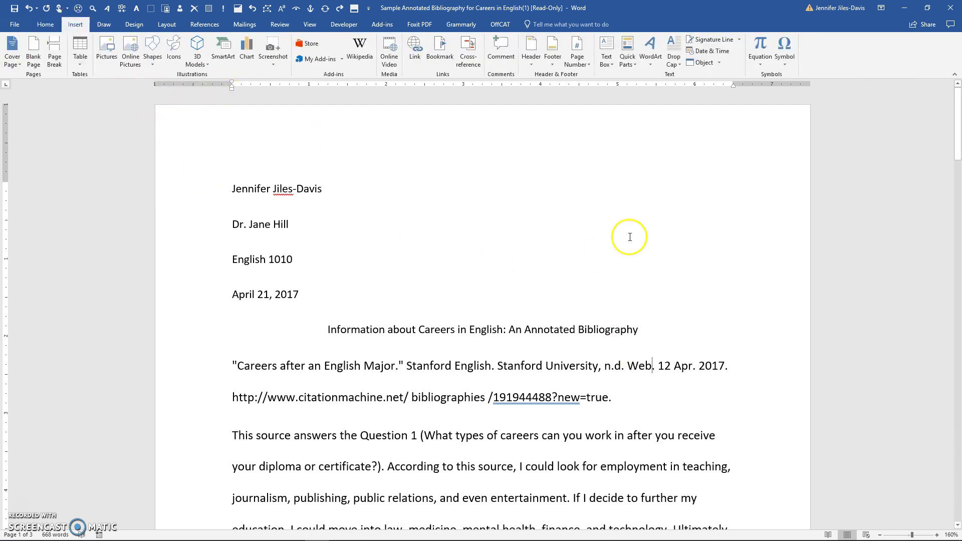
left_click(588, 66)
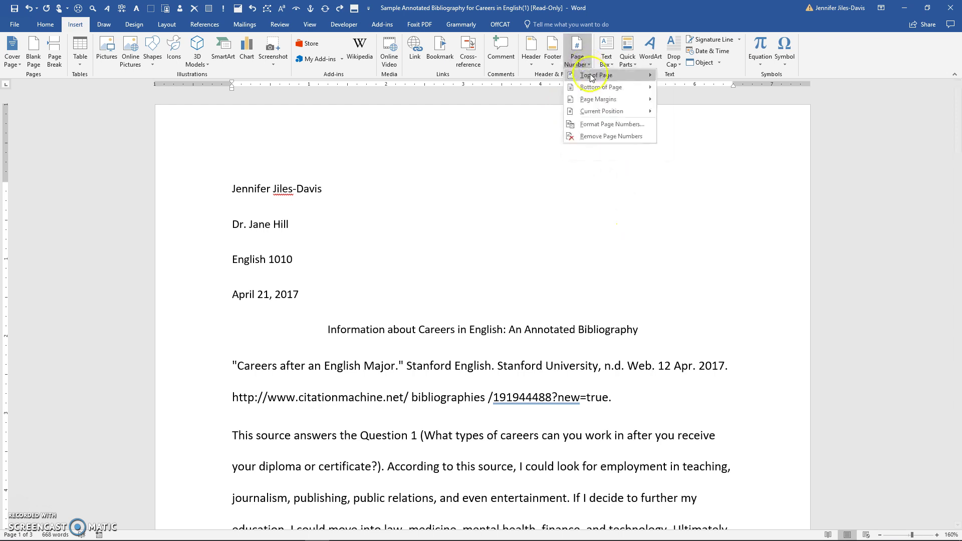
mouse_move(590, 78)
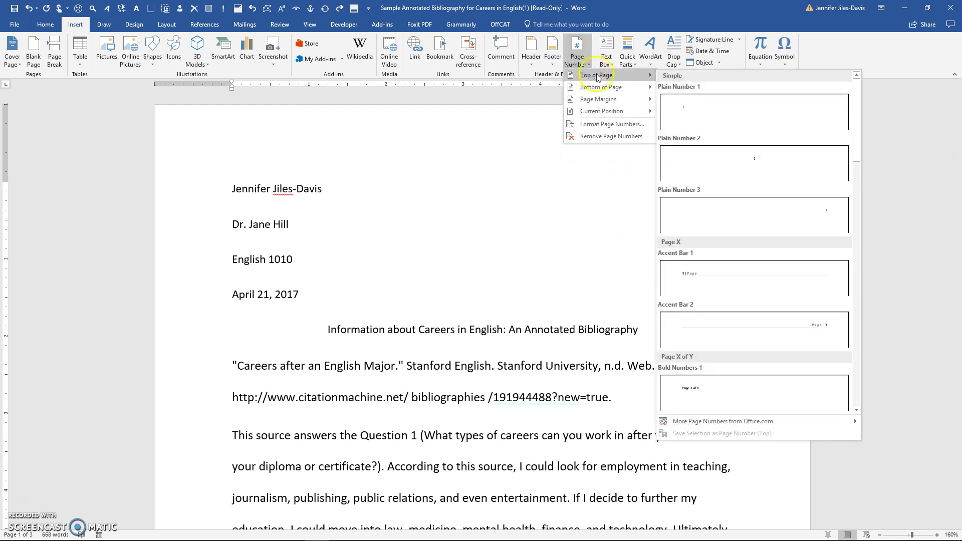
left_click(716, 224)
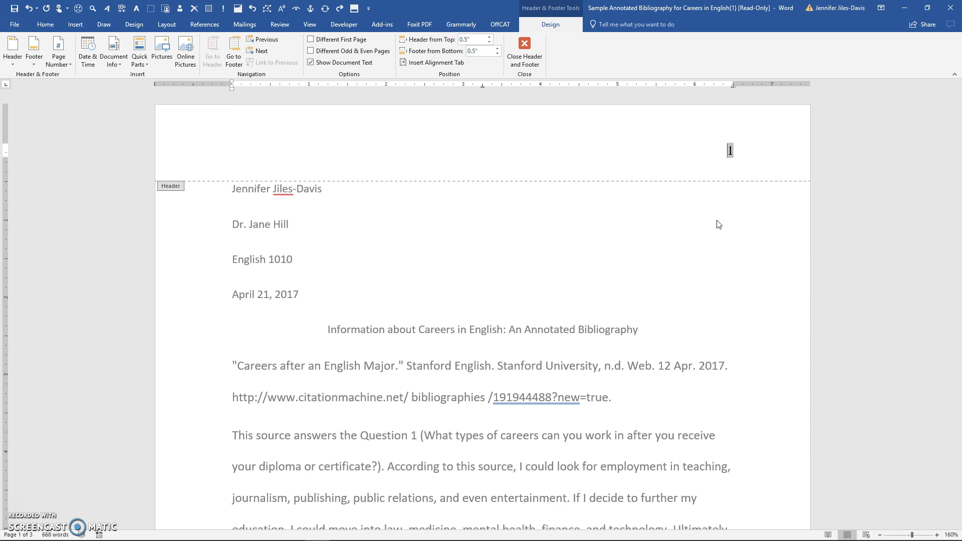
Type the author's last name before the header's page number, correcting the typos.
type("Jiles-DAvis")
key("BackSpace")
key("BackSpace")
key("BackSpace")
key("BackSpace")
type("avid")
key("BackSpace")
type("s")
Select the header's name and page number, then leave the header for the body text.
left_click(665, 152)
left_click_drag(664, 152, 731, 153)
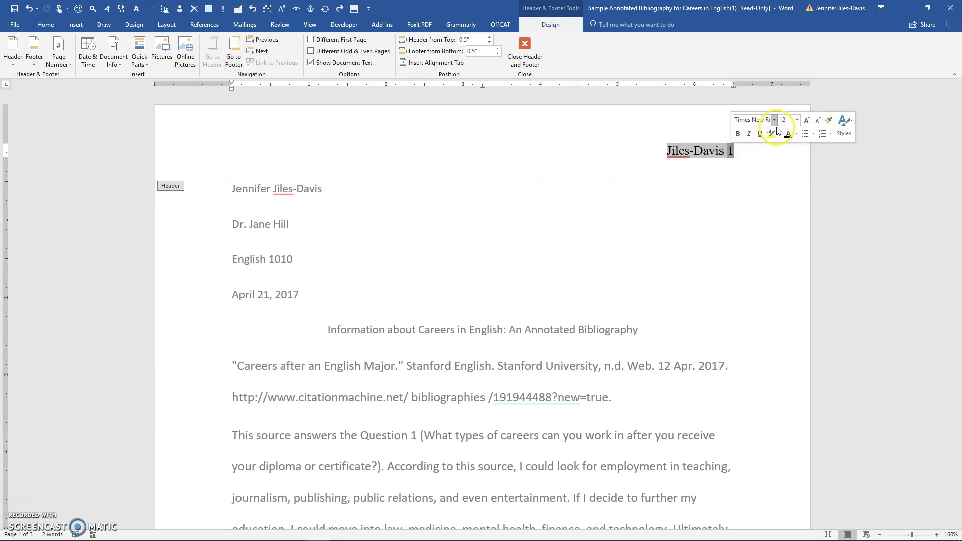
left_click(718, 154)
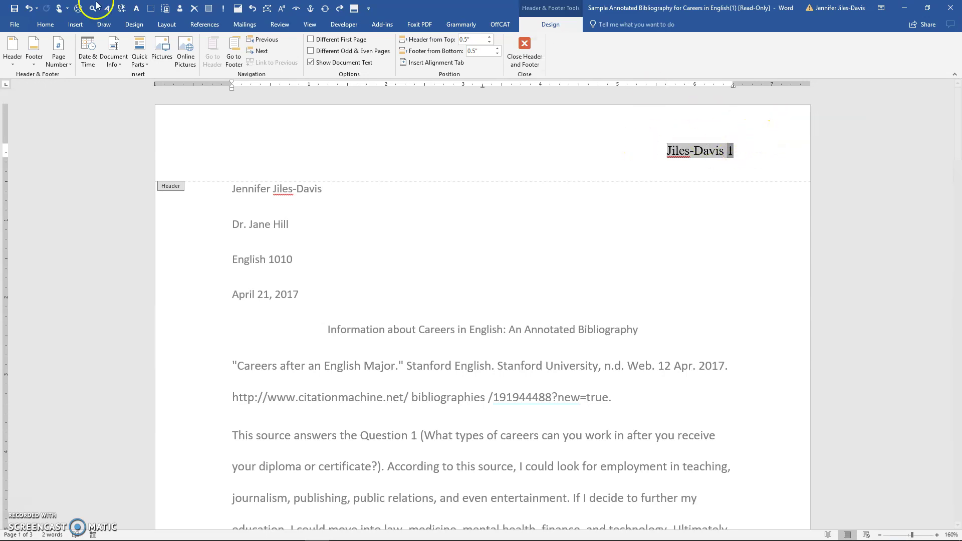
left_click(56, 25)
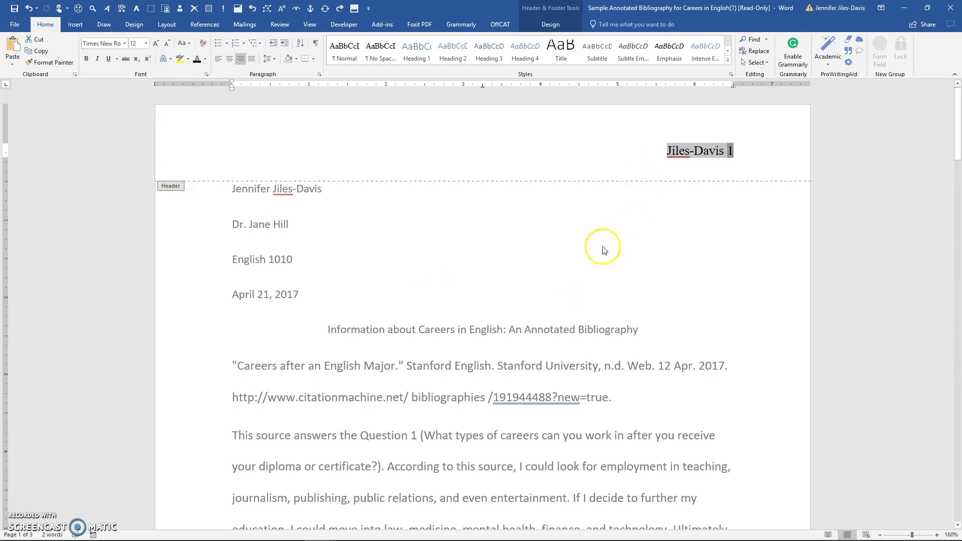
double_click(631, 248)
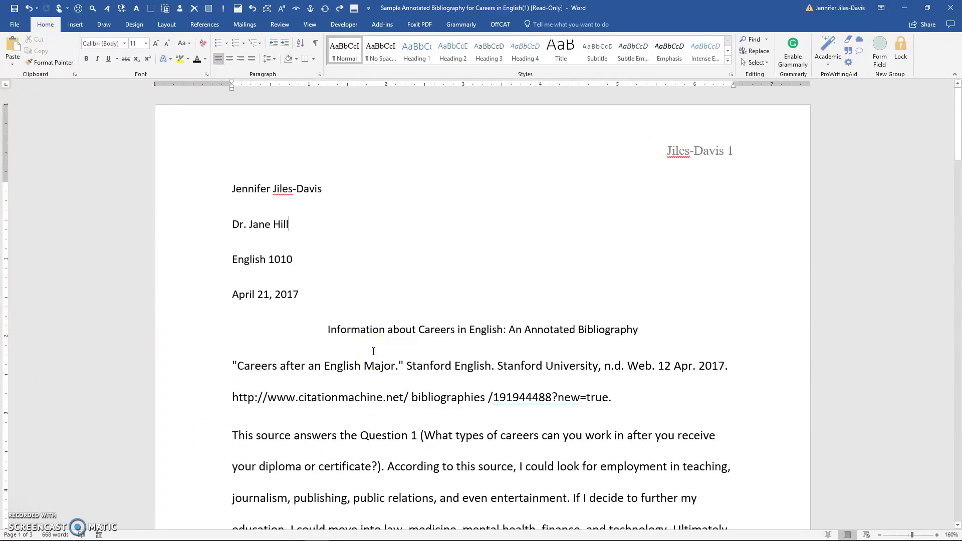
Select all text and set it to Times New Roman, 12 pt.
key("ctrl+a")
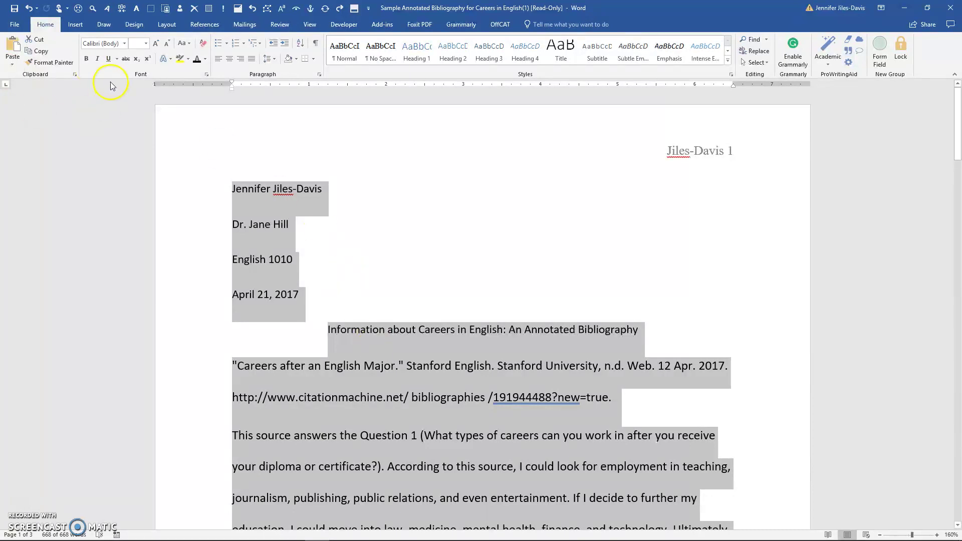
left_click(124, 43)
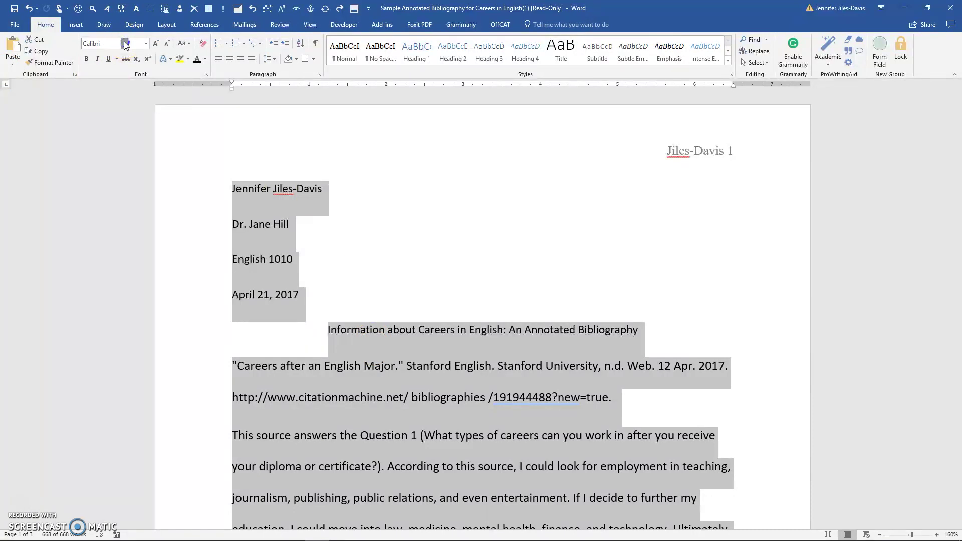
left_click(125, 44)
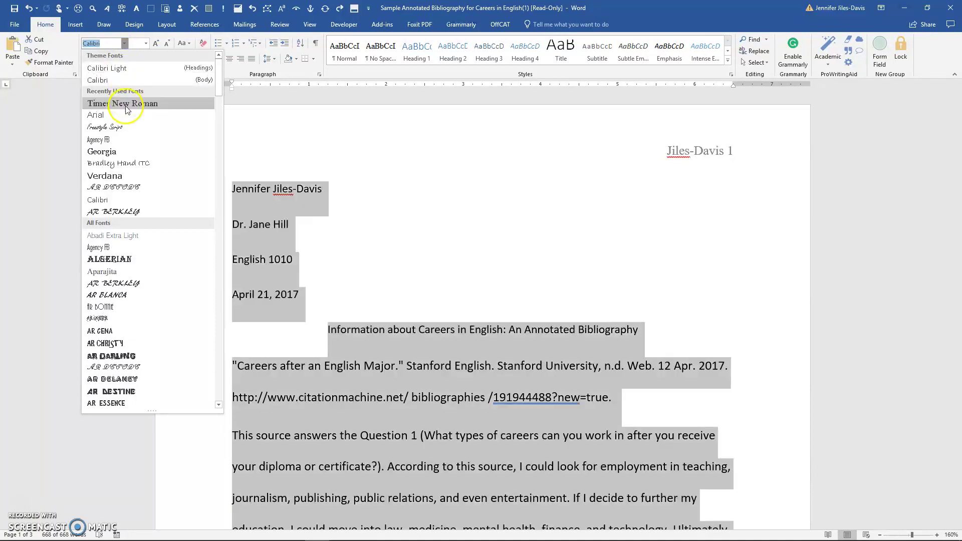
left_click(129, 105)
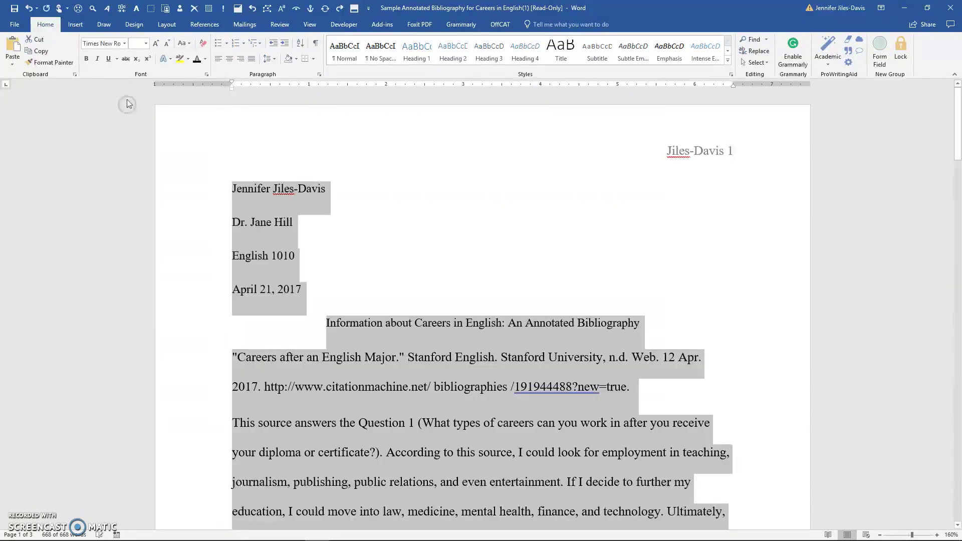
left_click(145, 44)
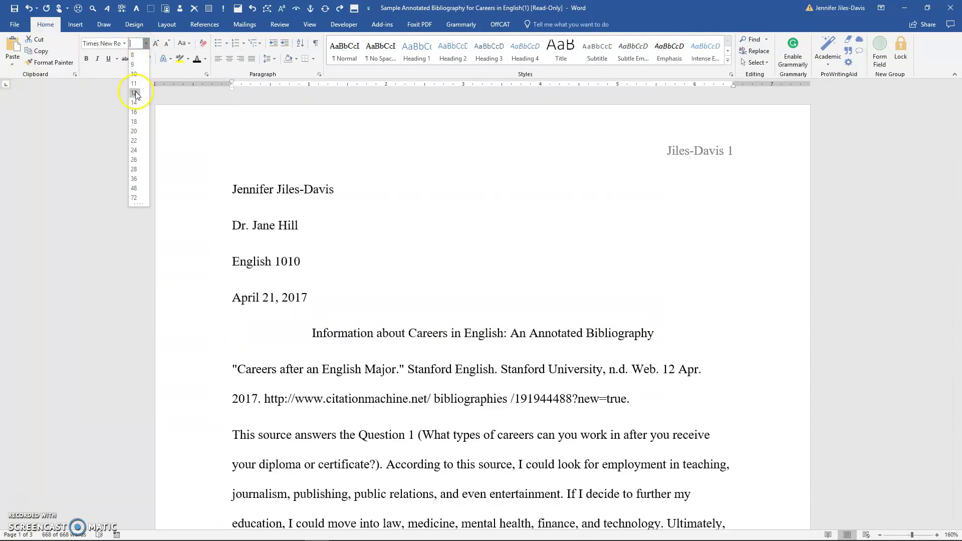
left_click(135, 92)
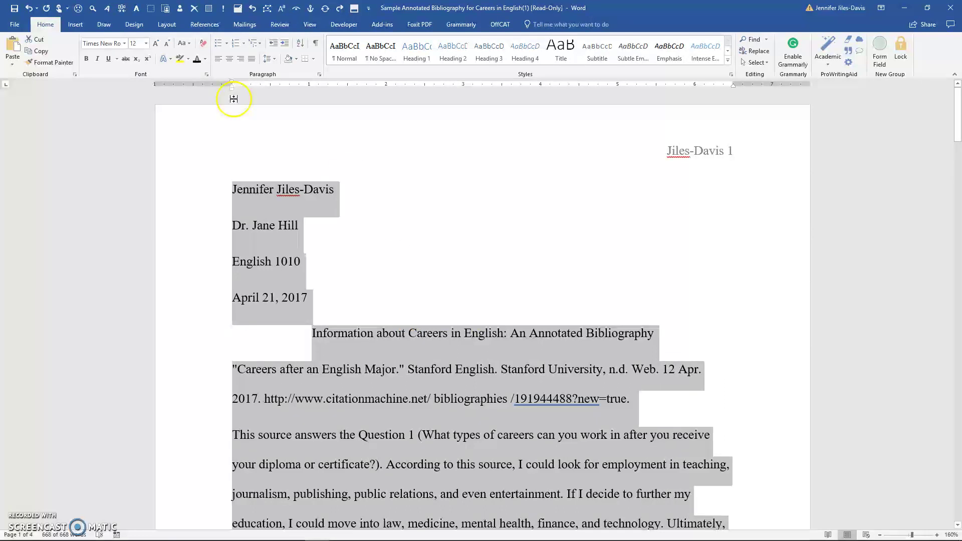
Confirm 2.0 double line spacing for the whole document.
left_click(320, 74)
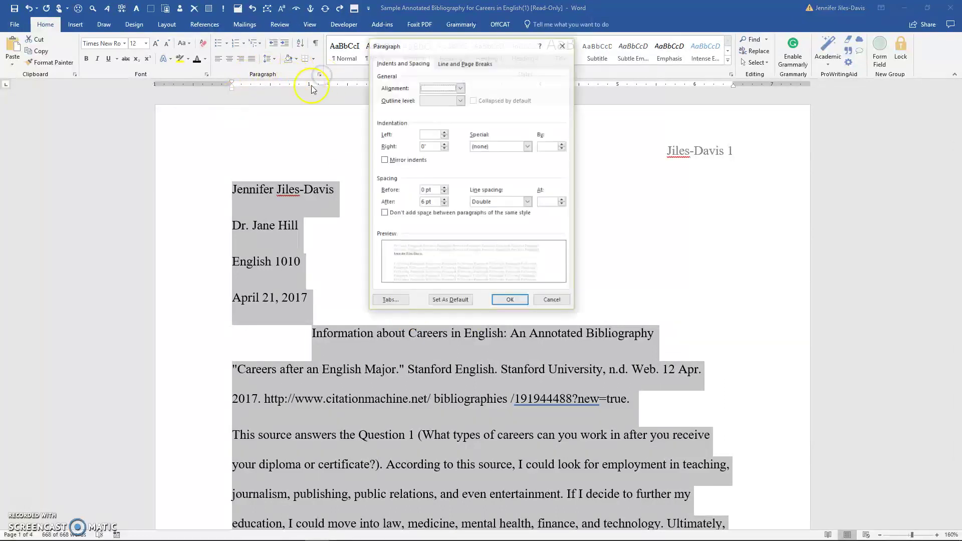
left_click(564, 45)
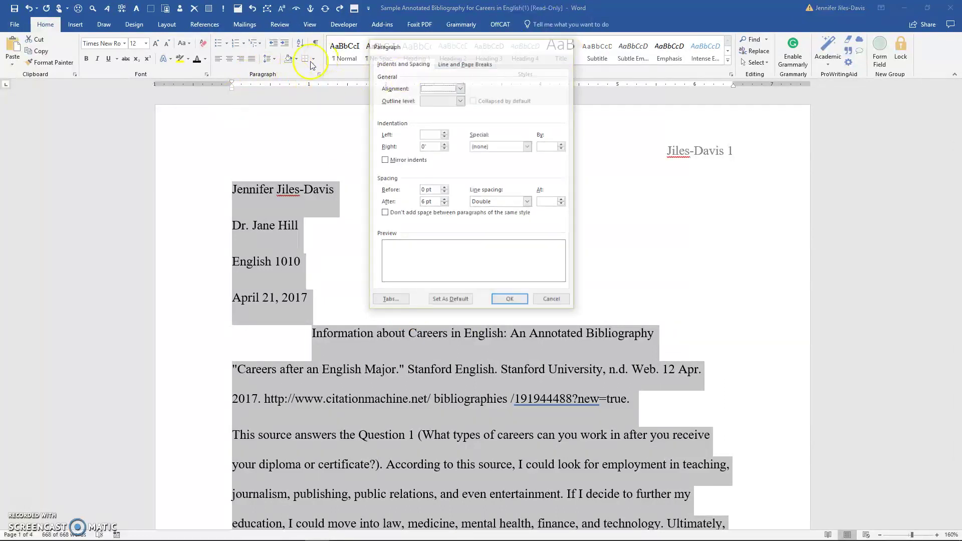
left_click(275, 60)
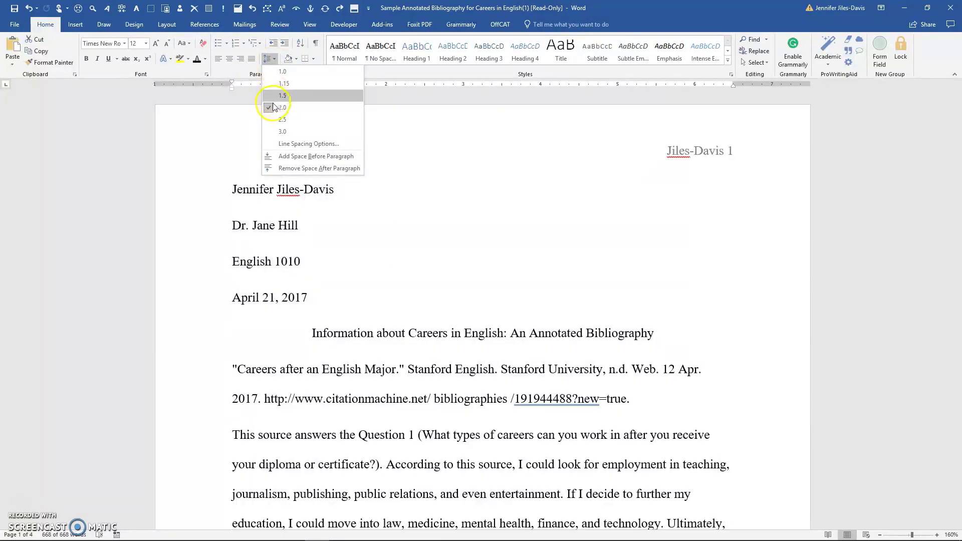
left_click(272, 107)
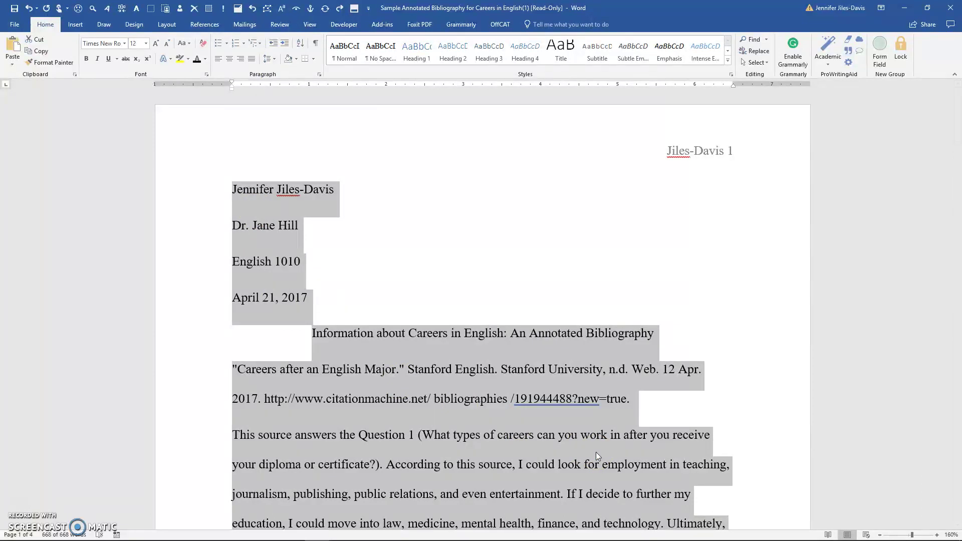
left_click(561, 403)
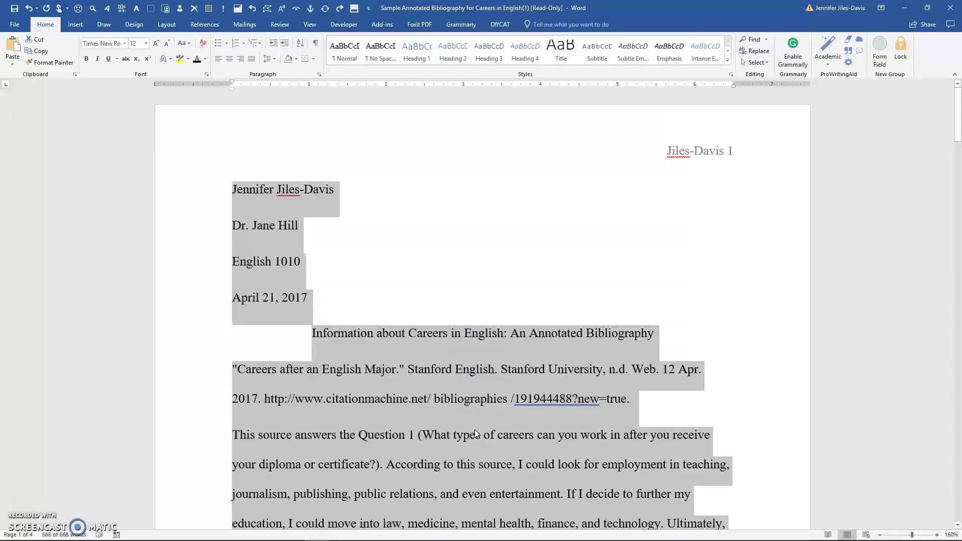
scroll(474, 429, "down", 1)
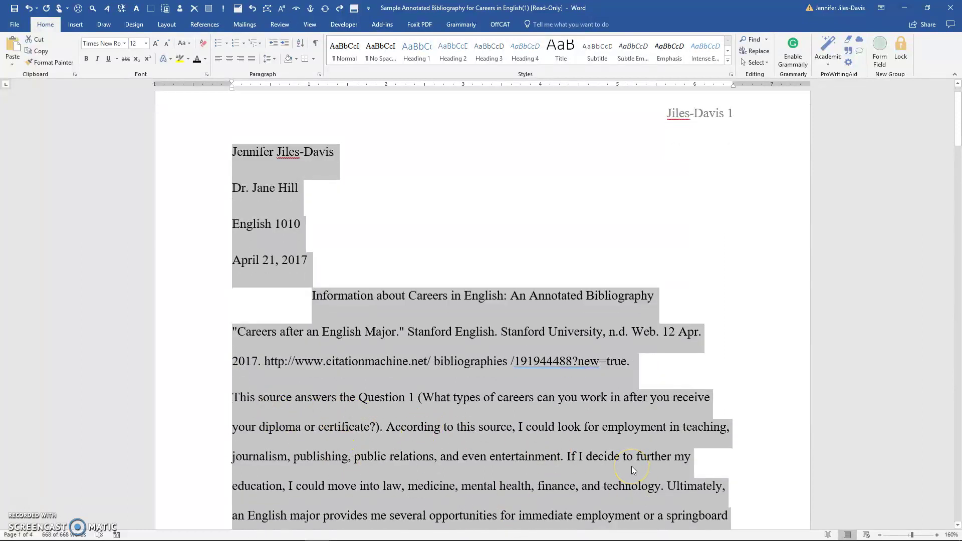
Set Spacing After to 0 pt for every paragraph in the document.
left_click(320, 76)
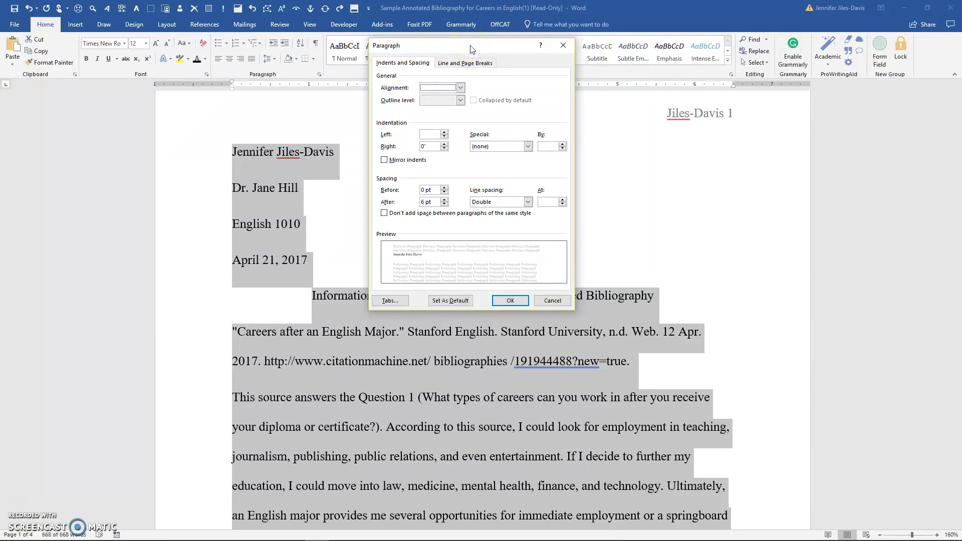
left_click(444, 204)
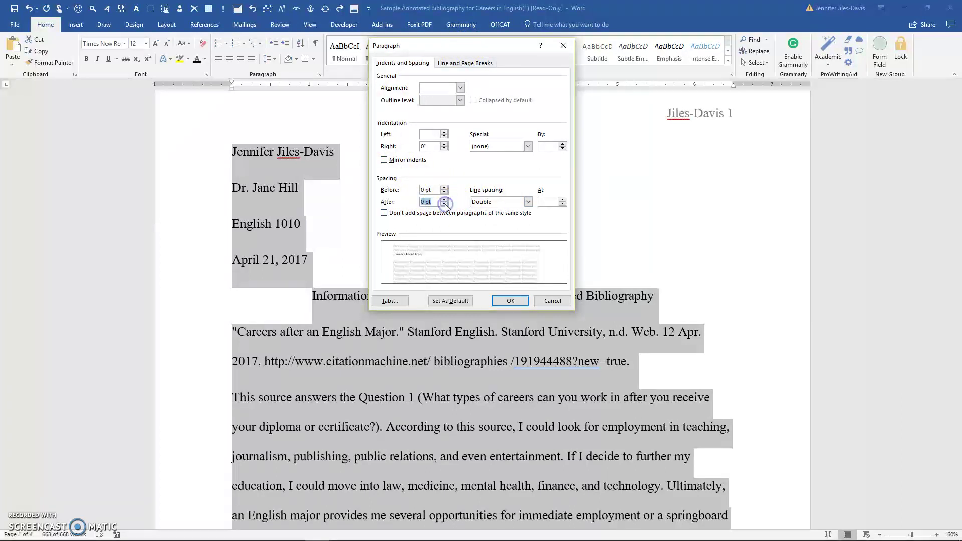
left_click(501, 300)
scroll(590, 458, "down", 2)
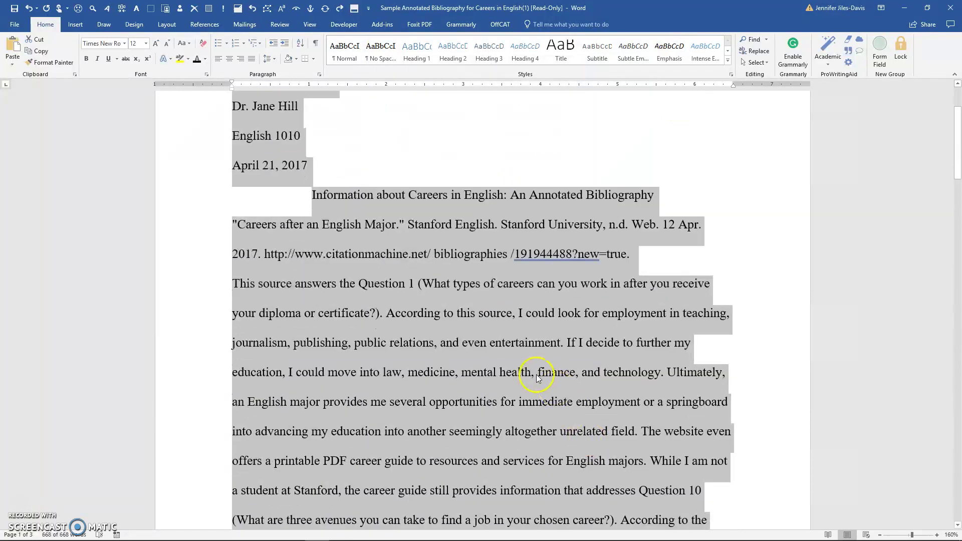
Select the 'Careers after an English Major.' citation and apply a hanging indent.
left_click(463, 322)
left_click_drag(230, 221, 637, 253)
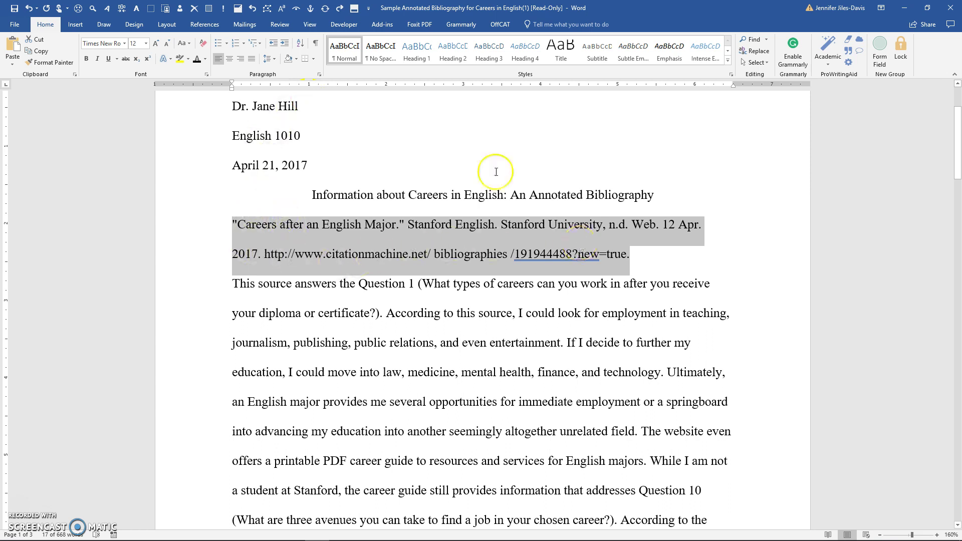
left_click(319, 76)
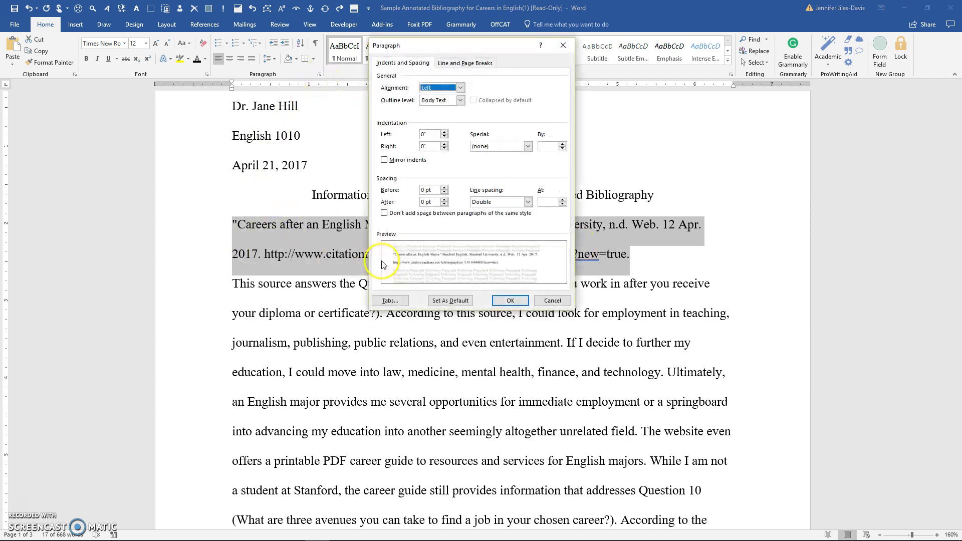
left_click(527, 146)
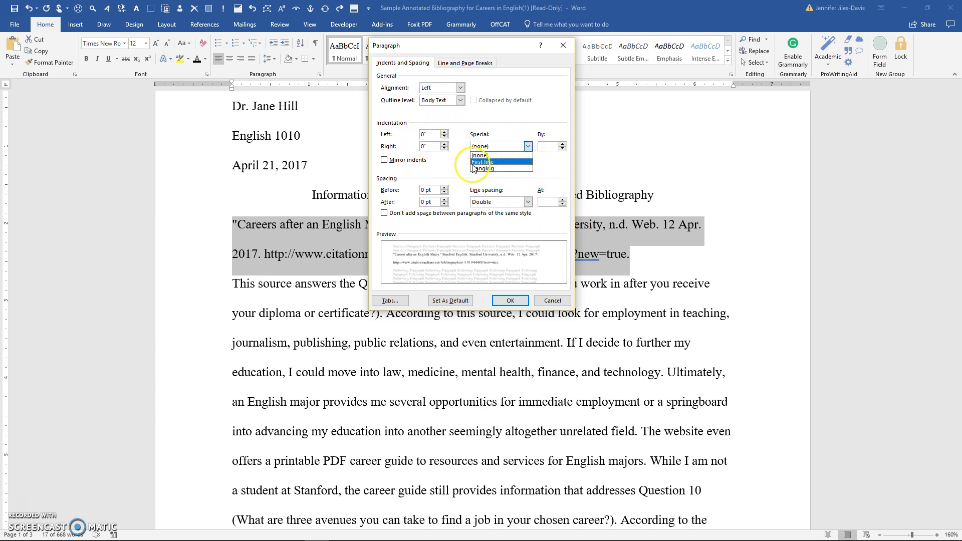
left_click(494, 169)
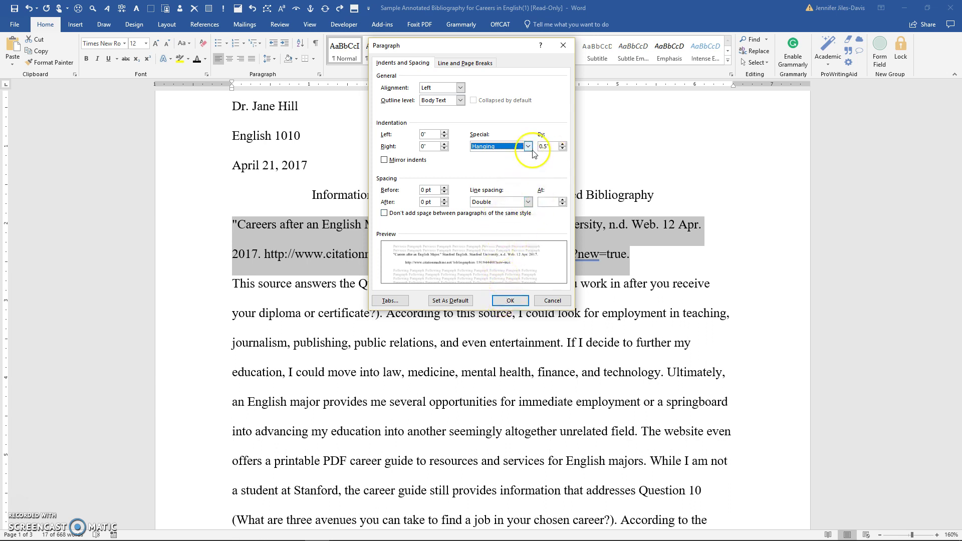
left_click(509, 300)
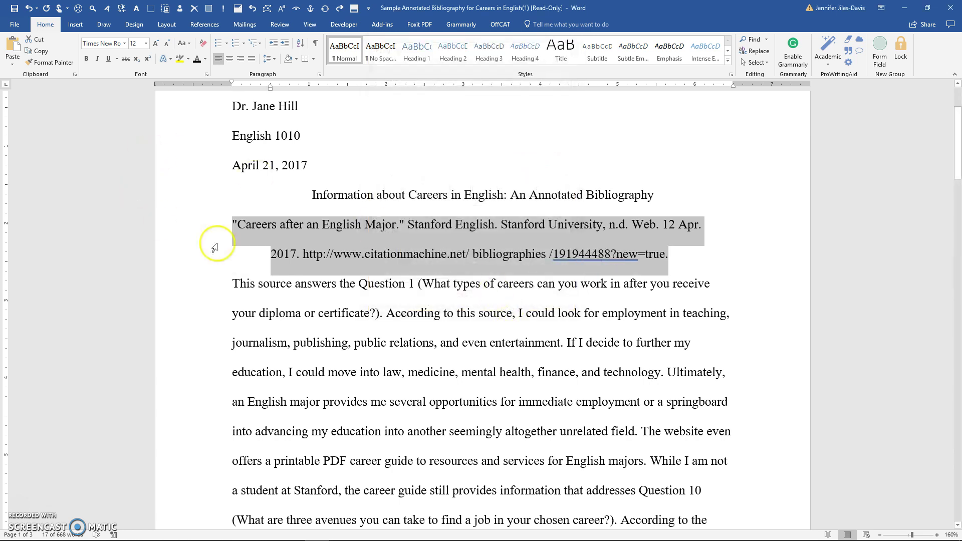
Try a 0.3-inch hanging indent on the citation, then restore it to 0.5 inch.
left_click(319, 76)
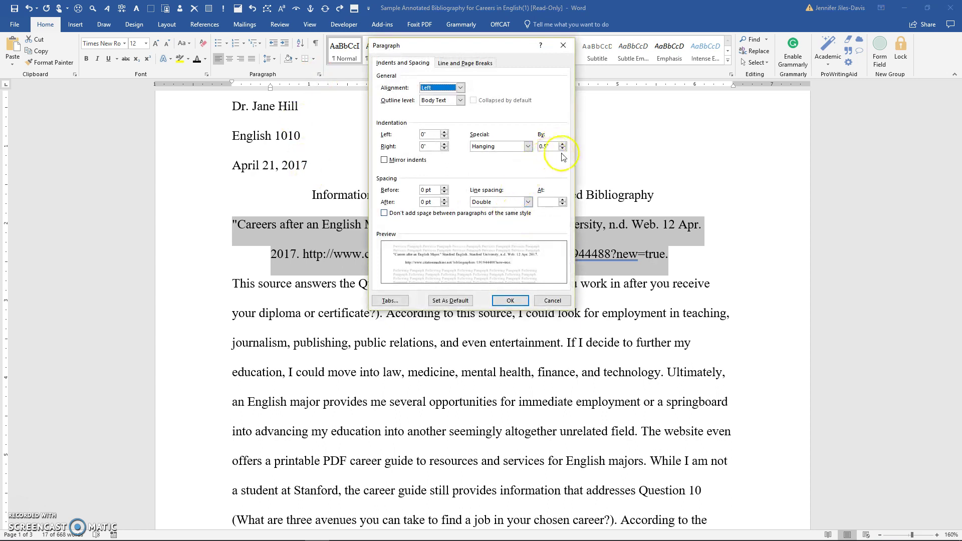
left_click(562, 149)
left_click(562, 149)
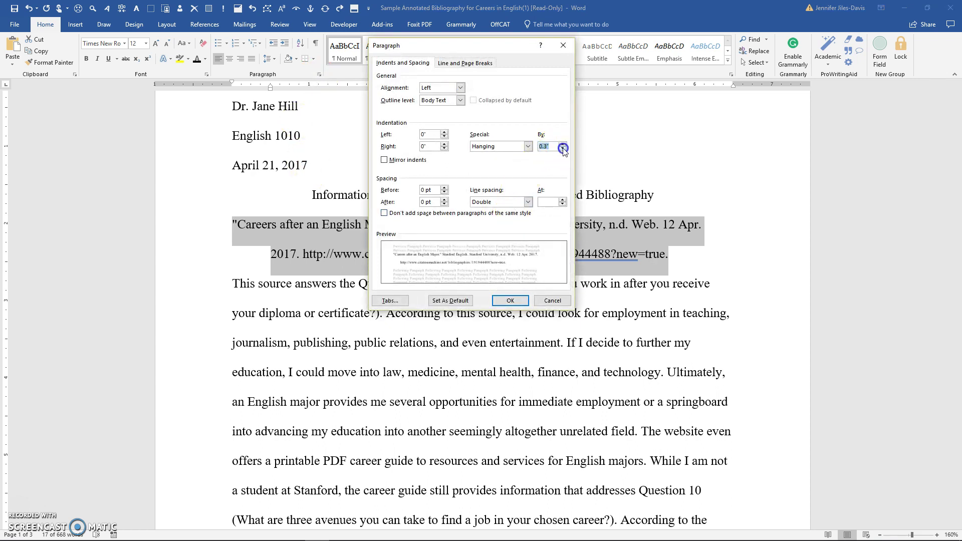
left_click(510, 300)
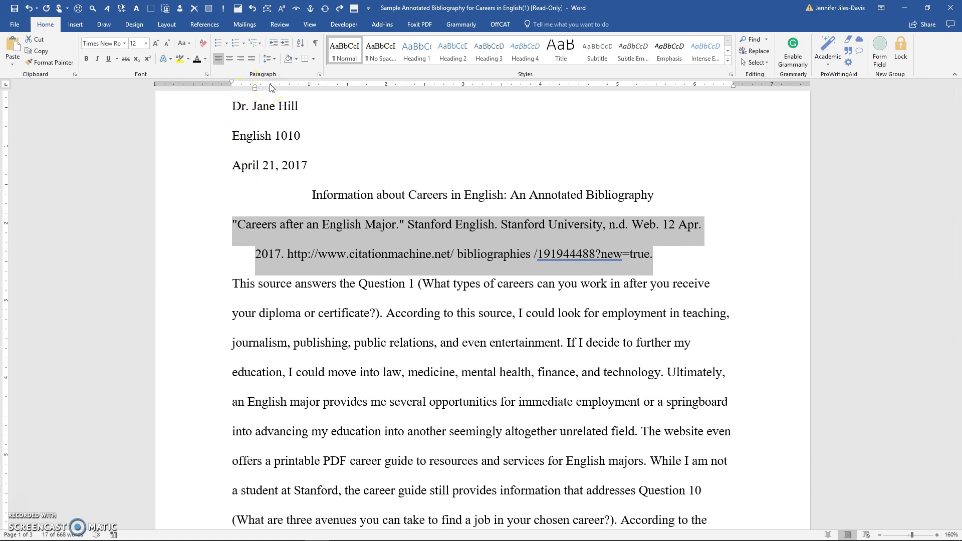
left_click(319, 76)
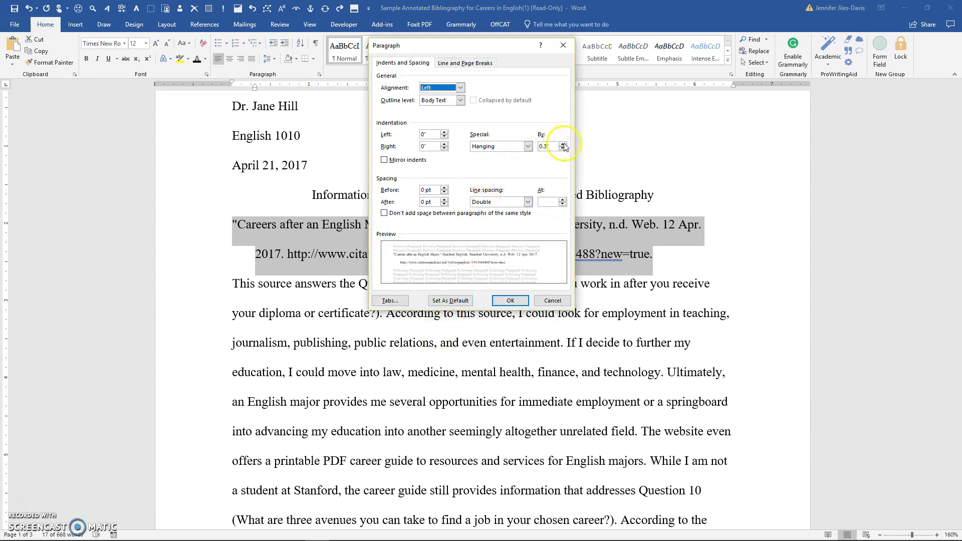
left_click(562, 144)
left_click(563, 144)
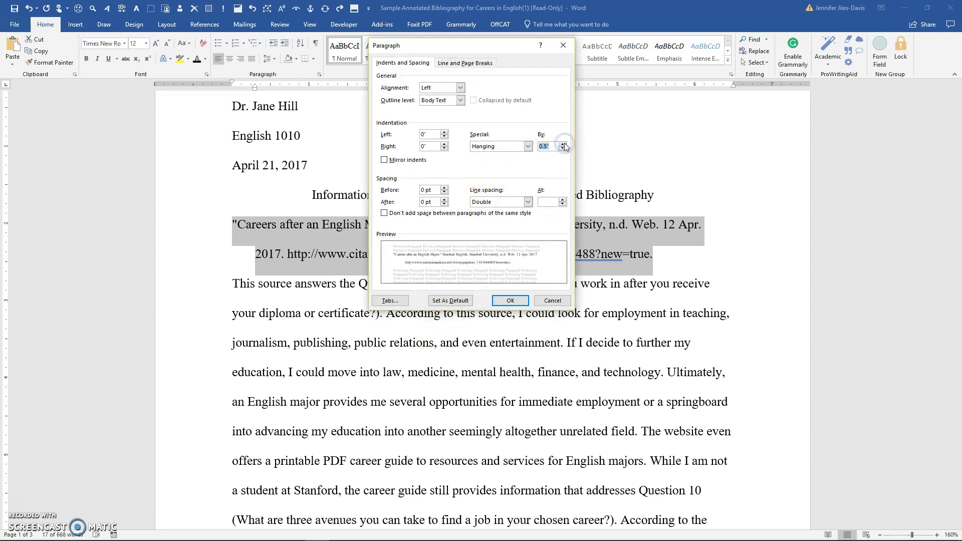
left_click(510, 301)
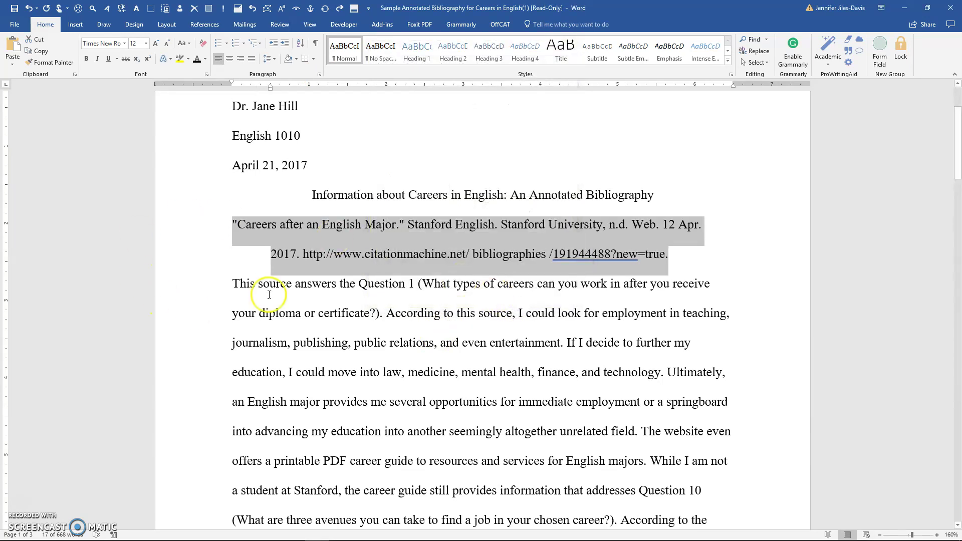
Indent the 'This source answers the Question 1' annotation with two Tabs.
left_click(228, 280)
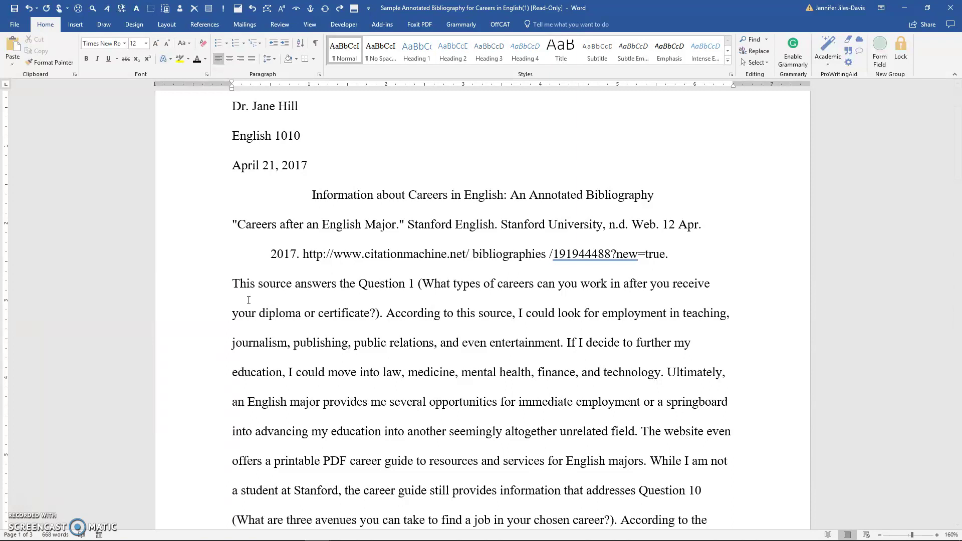
left_click(248, 286)
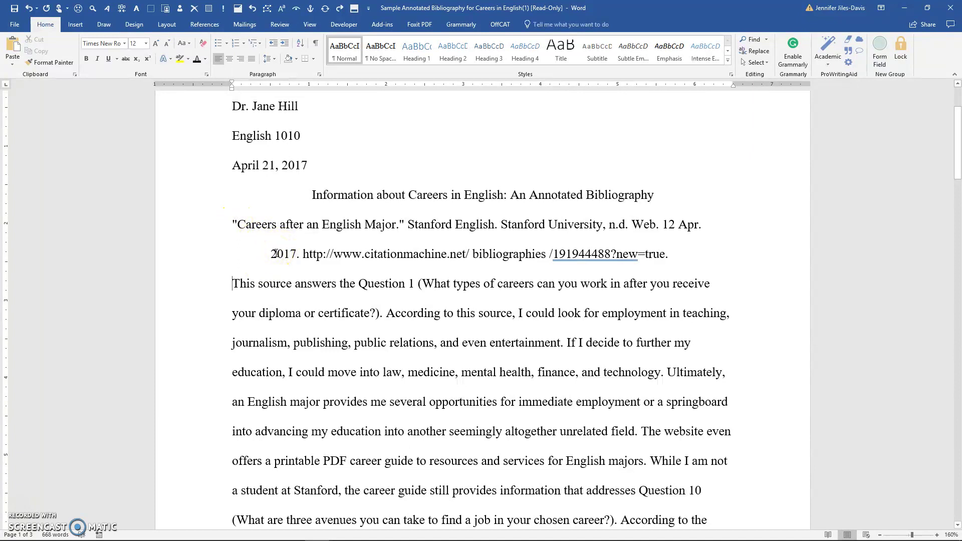
key("Tab")
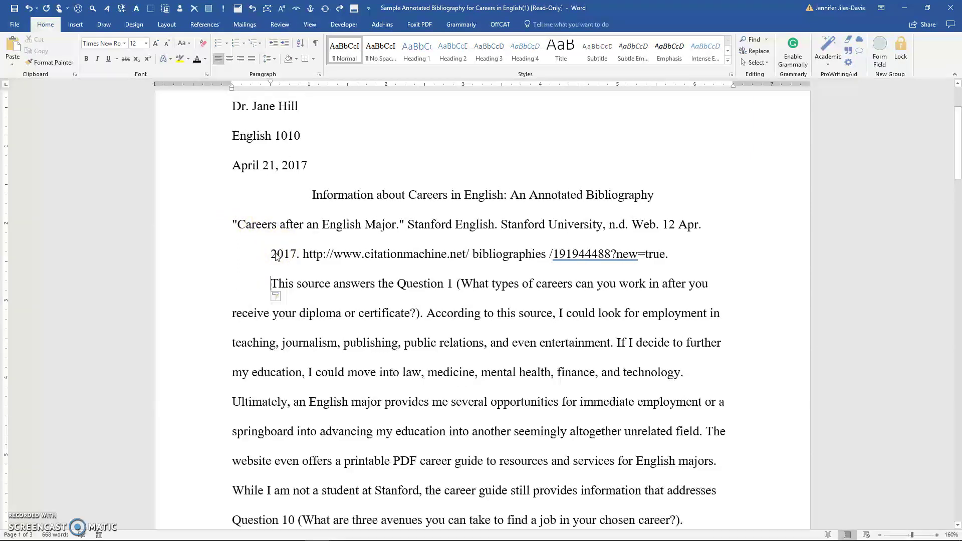
key("Tab")
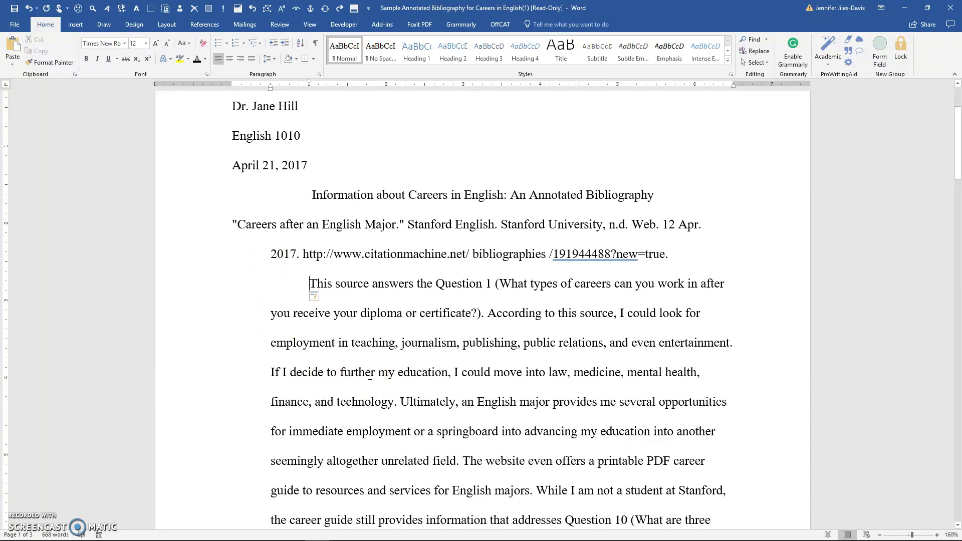
Select 'The Profession.' citation on page 2 and give it a 0.5-inch hanging indent.
scroll(370, 375, "down", 10)
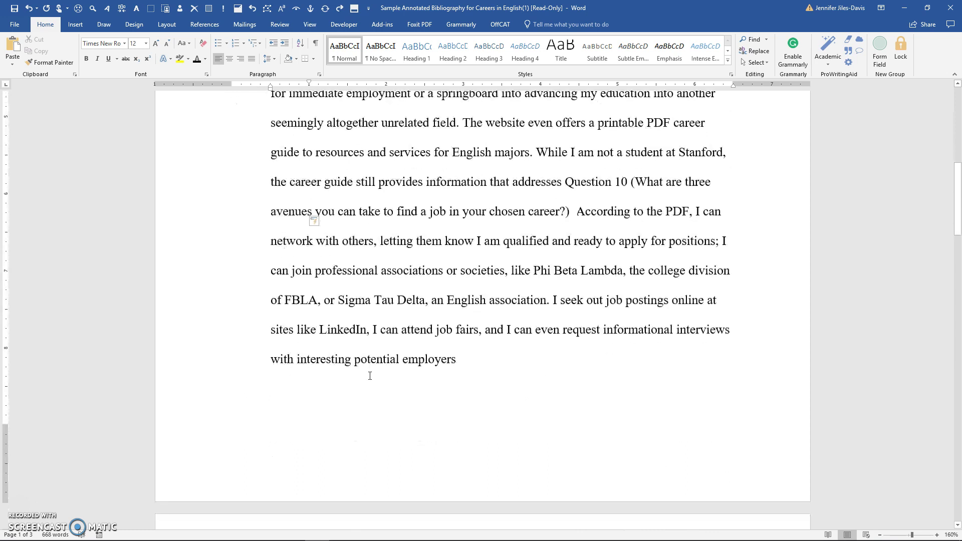
scroll(369, 375, "down", 10)
left_click(278, 253)
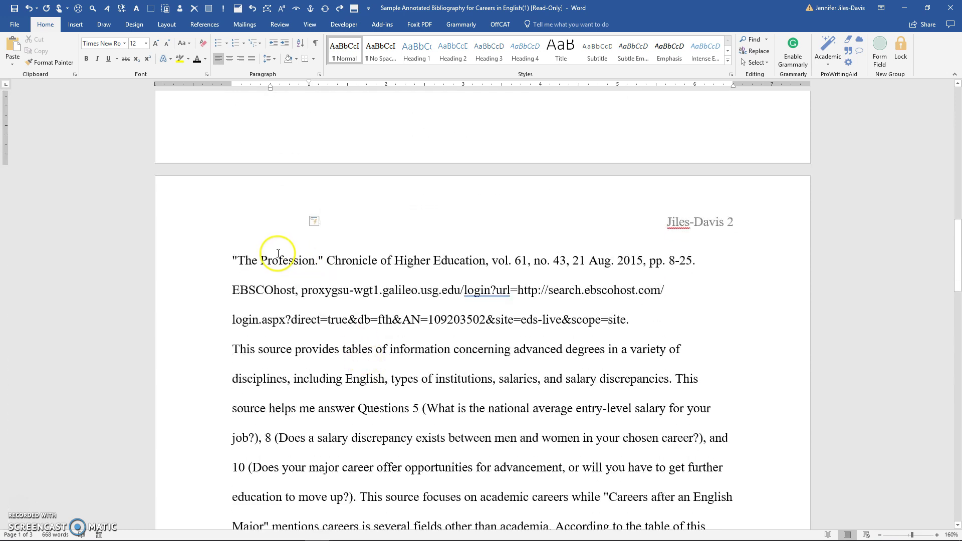
left_click_drag(232, 260, 631, 322)
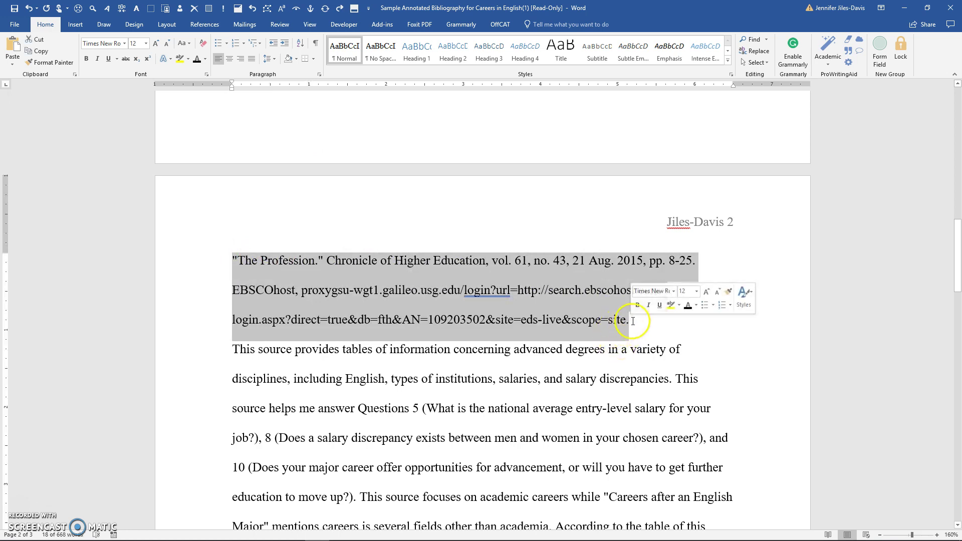
left_click(320, 74)
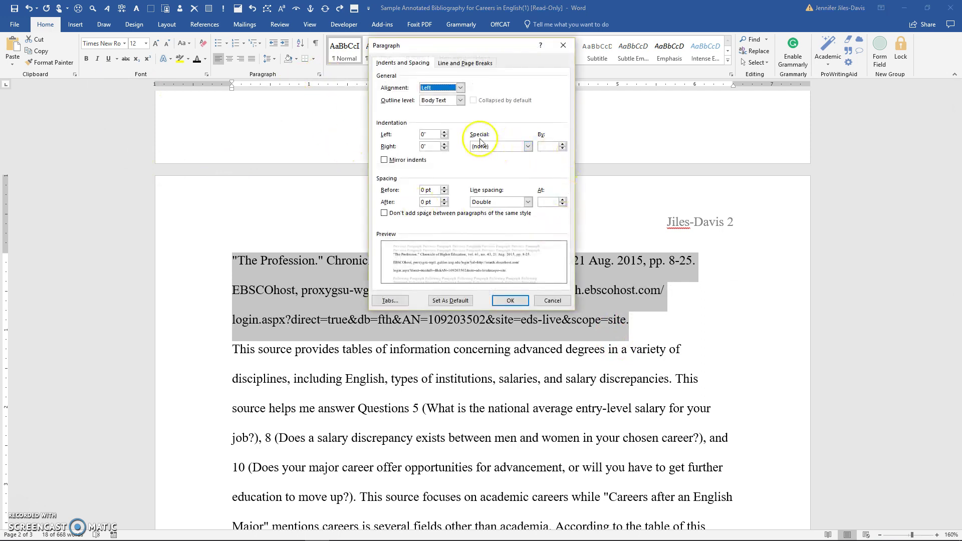
left_click(529, 147)
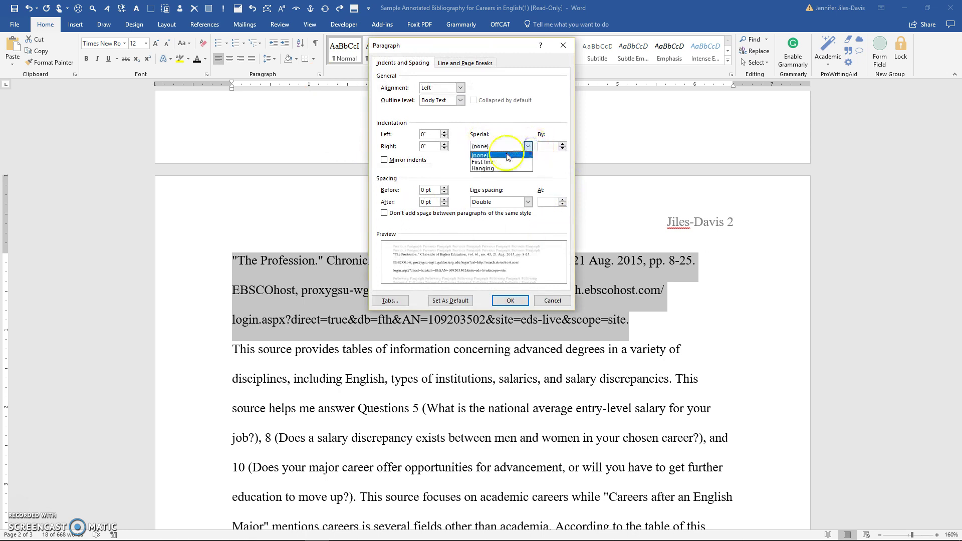
left_click(502, 170)
left_click(510, 301)
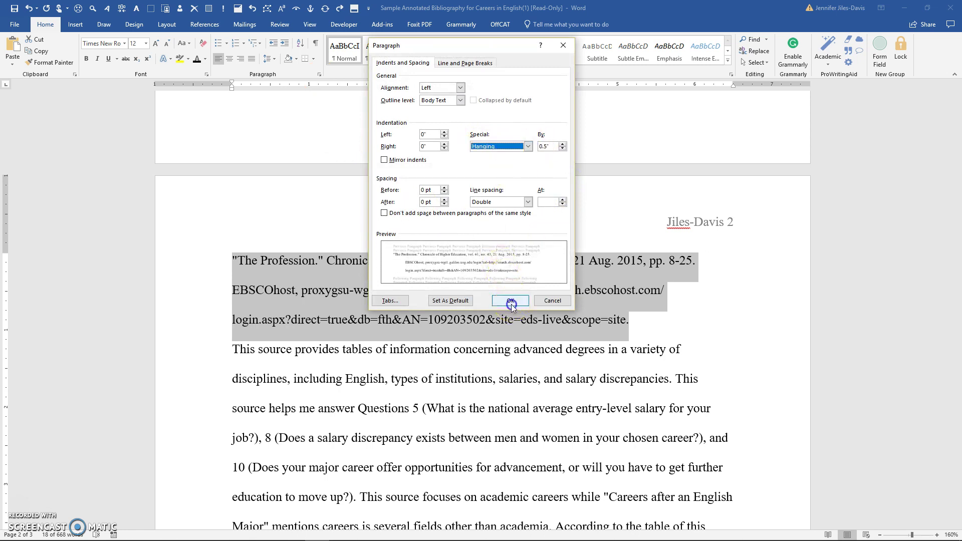
Undo a stray indent, then indent the 'This source provides tables…' annotation with two Tabs.
left_click(231, 349)
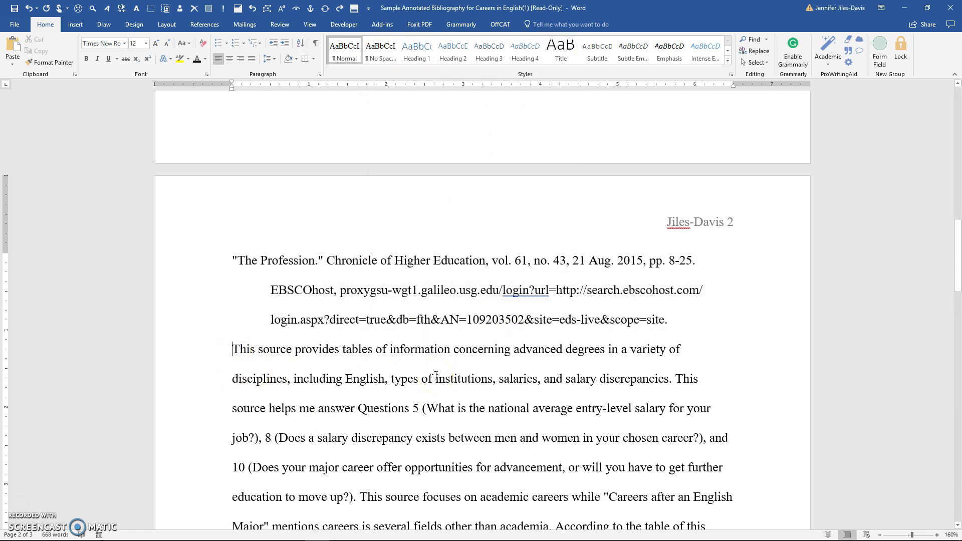
key("Tab")
key("Tab")
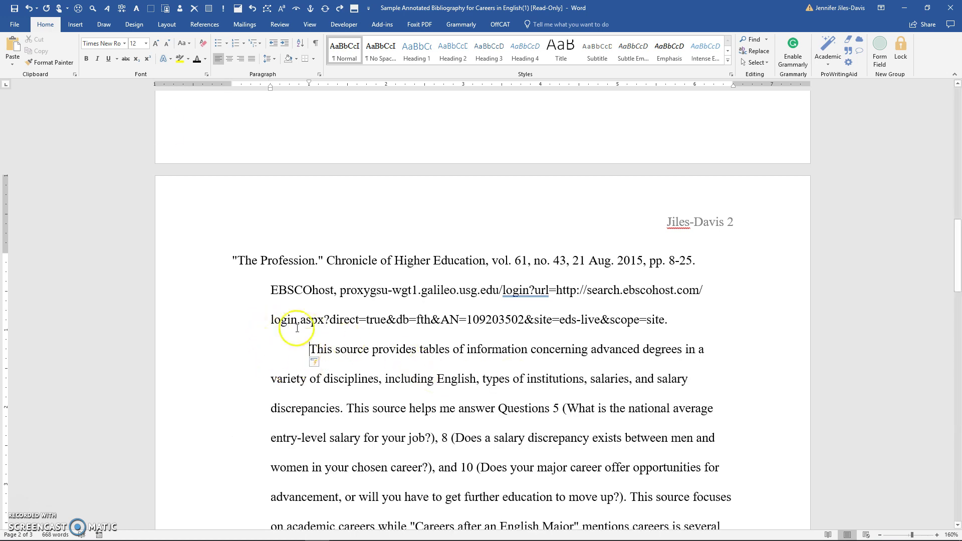
left_click(27, 10)
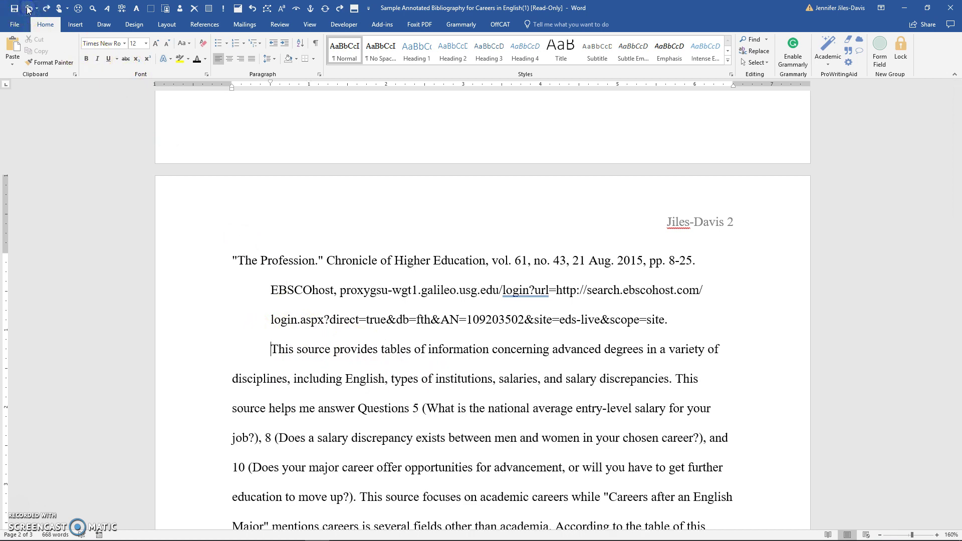
left_click(27, 10)
left_click(233, 352)
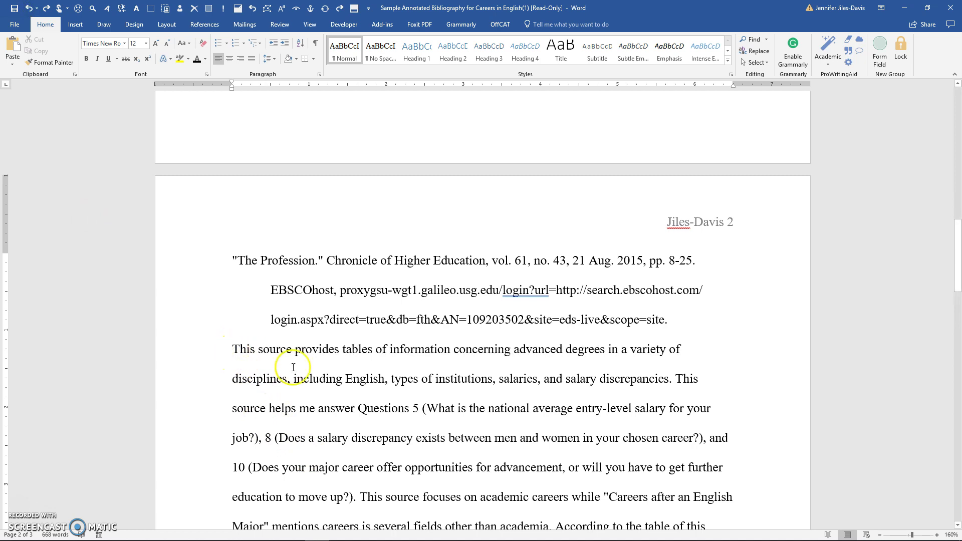
key("Tab")
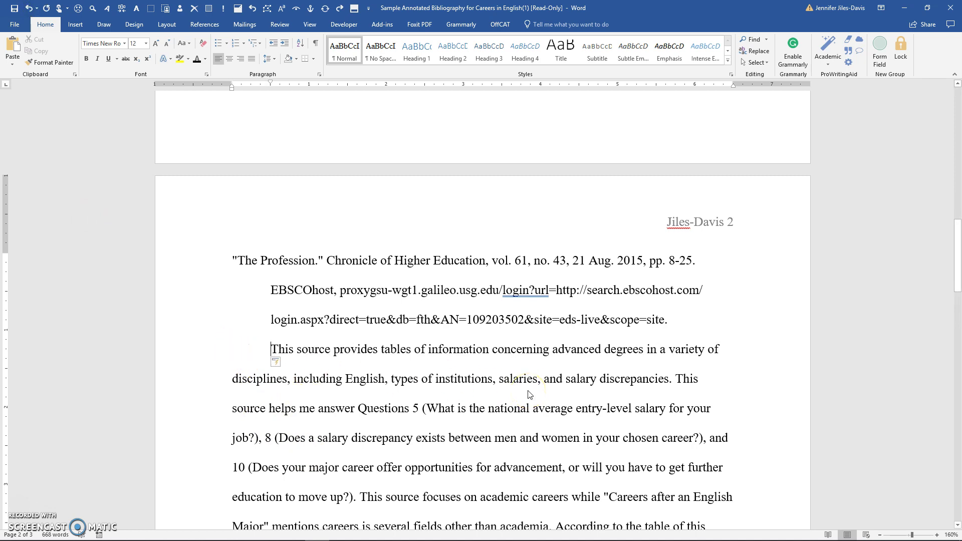
key("Tab")
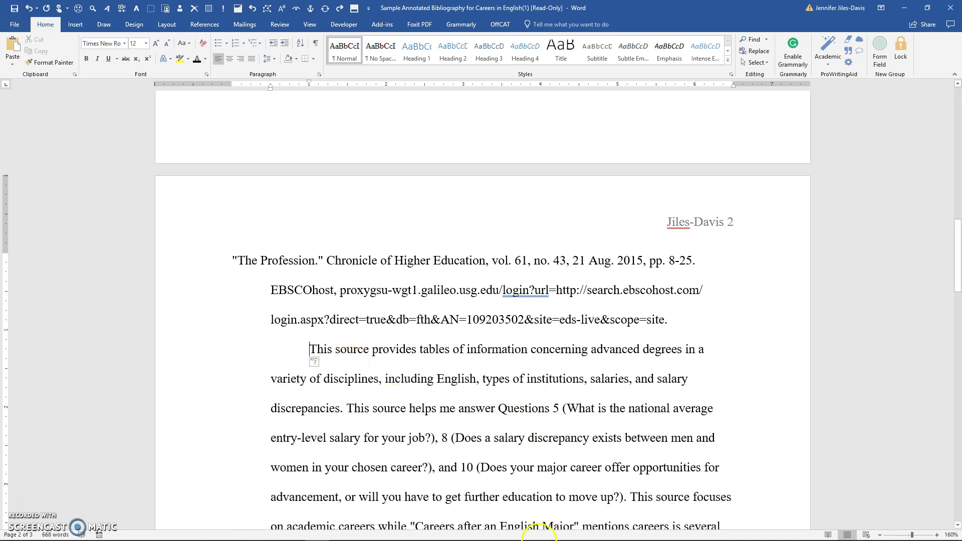
scroll(451, 432, "down", 2)
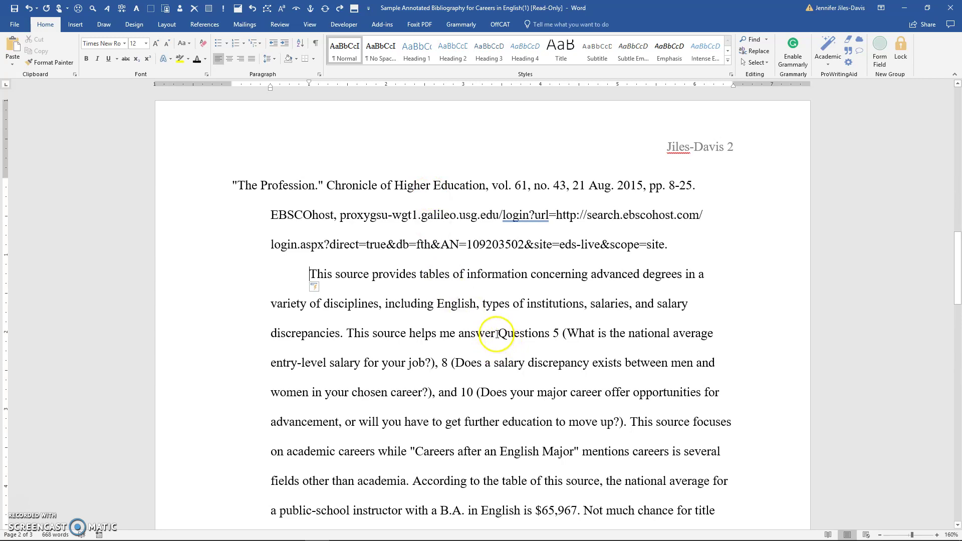
Bold 'Questions 5', '8' and '10' in the second annotation.
left_click_drag(497, 333, 559, 333)
key("ctrl+b")
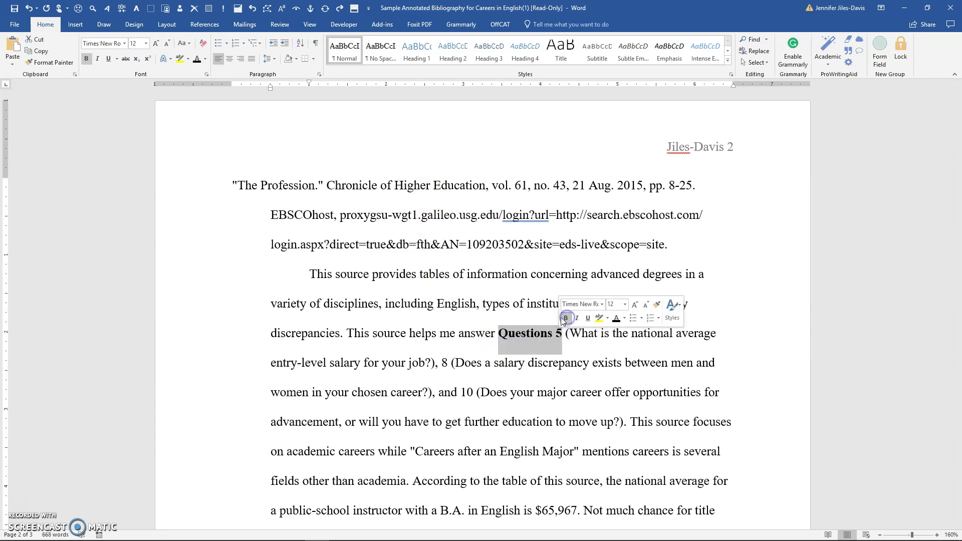
left_click_drag(441, 364, 473, 392)
left_click(450, 345)
left_click(480, 377)
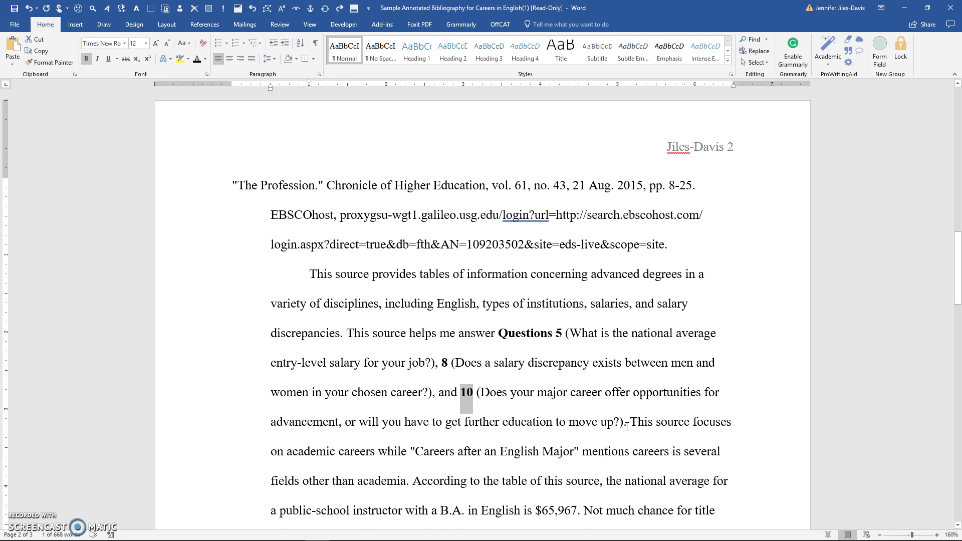
On page 1, make 'Question 1' bold and delete the 'This source answers the' lead-in before it.
scroll(626, 426, "up", 6)
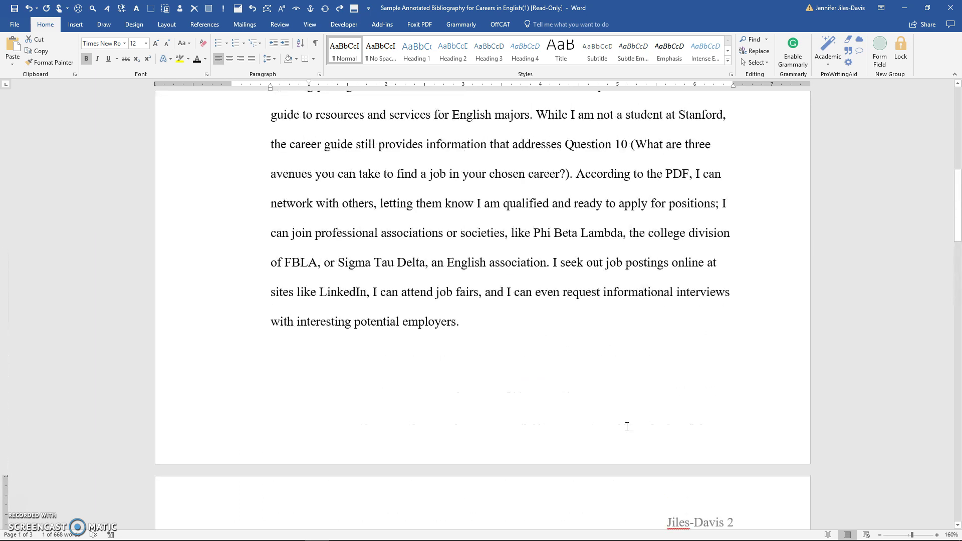
scroll(626, 427, "down", 3)
scroll(626, 427, "up", 10)
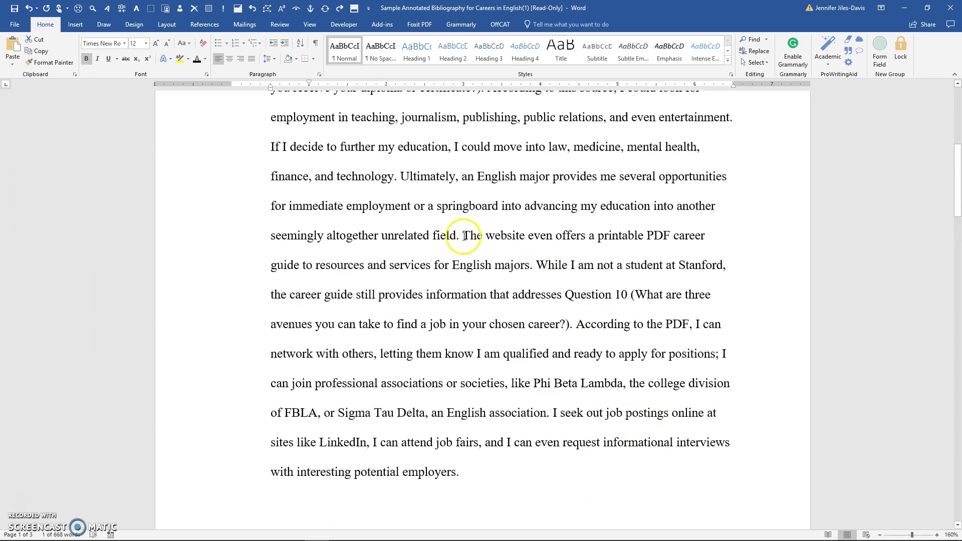
scroll(428, 252, "up", 1)
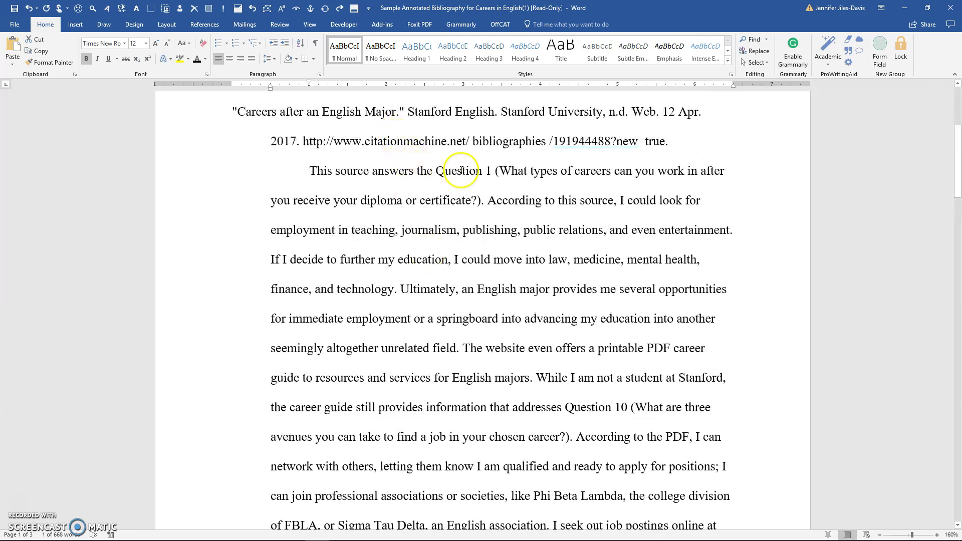
left_click_drag(435, 170, 494, 171)
left_click(497, 153)
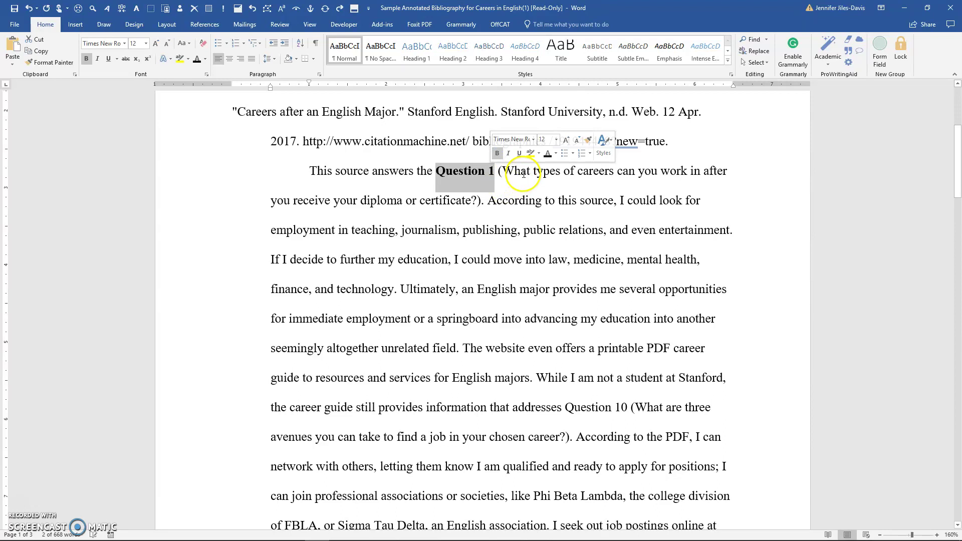
left_click_drag(309, 171, 430, 174)
key("Delete")
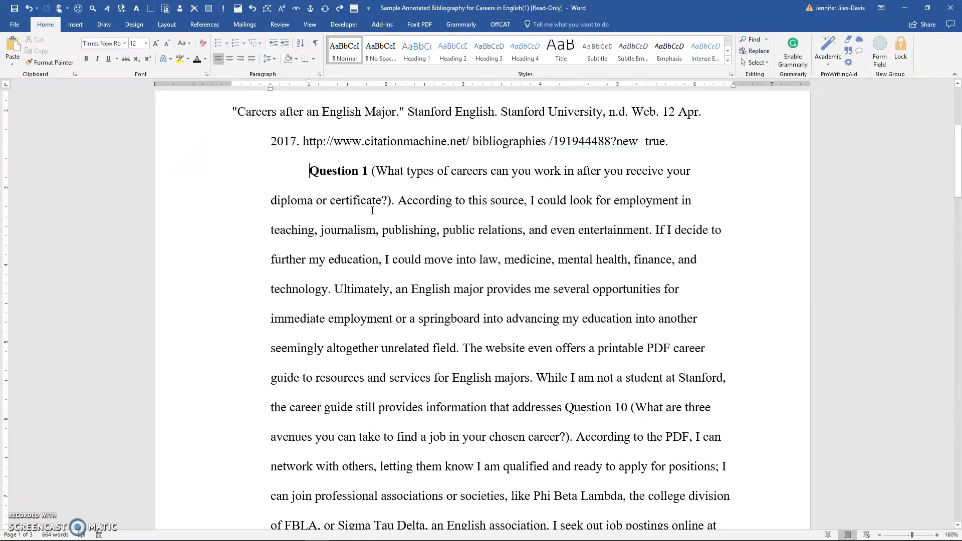
Undo the deletion so the first annotation reads 'This source answers the Question 1' again.
left_click(28, 8)
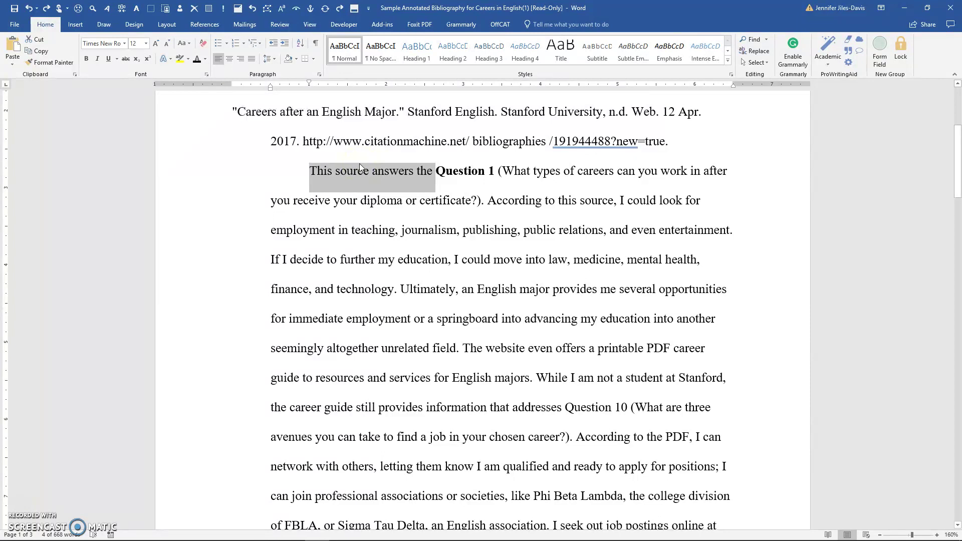
left_click_drag(318, 173, 324, 176)
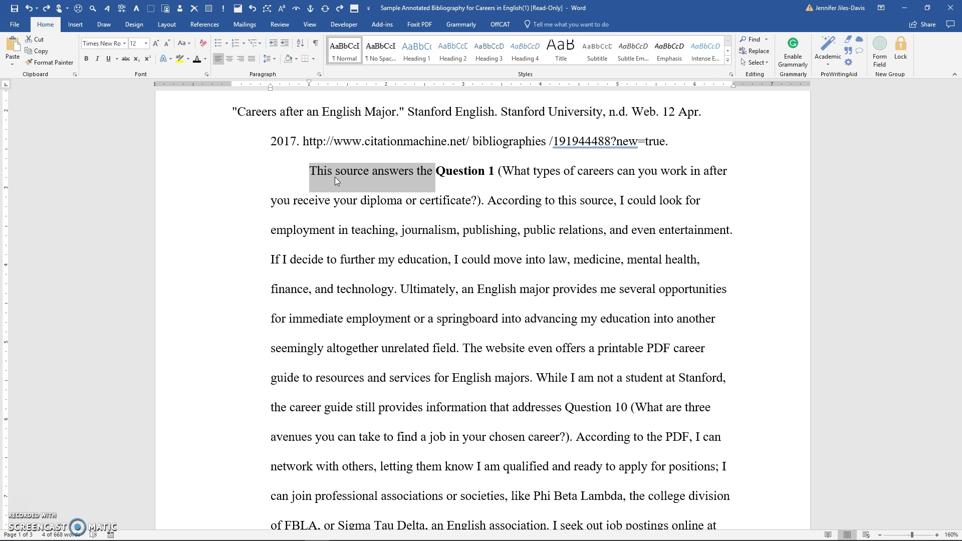
scroll(443, 330, "down", 3)
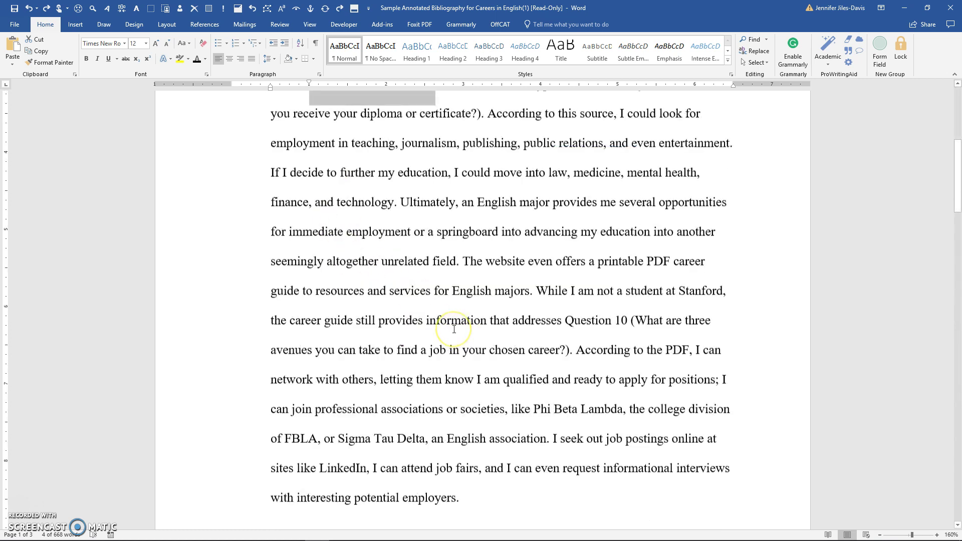
scroll(453, 329, "down", 3)
scroll(454, 329, "up", 10)
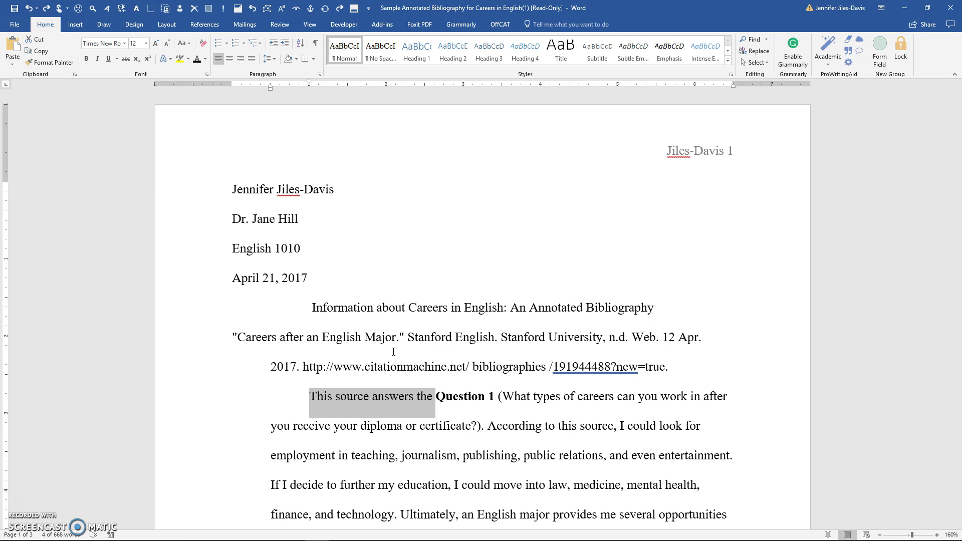
left_click(484, 449)
scroll(484, 450, "down", 1)
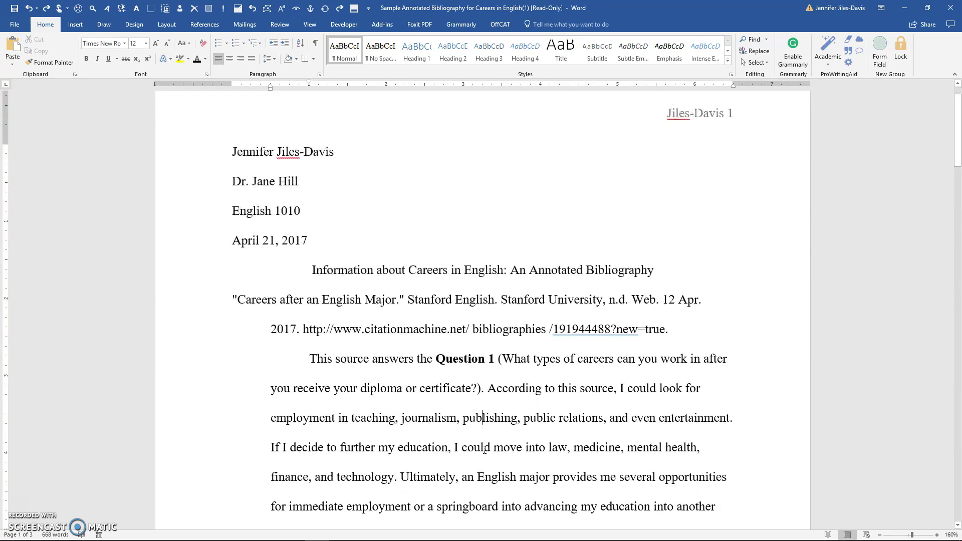